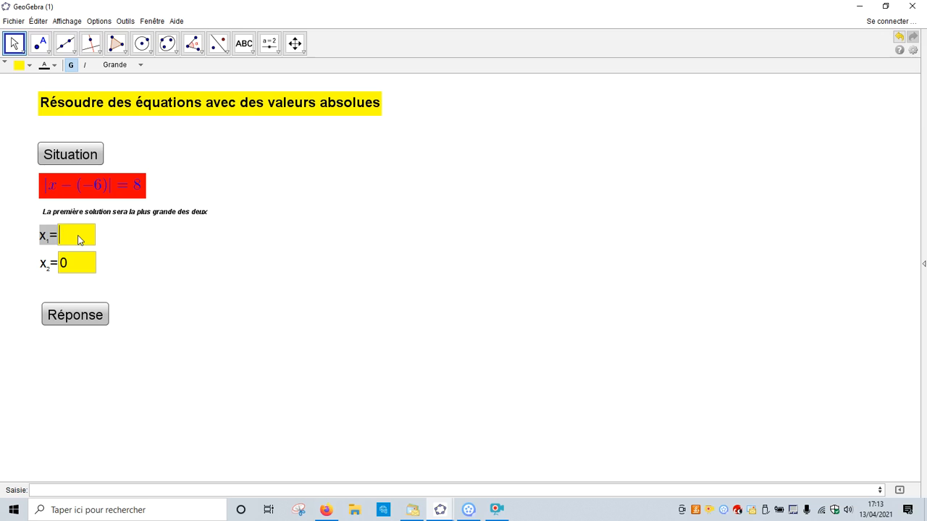
# Enter 2 for x₁ and -14 for x₂ as solutions of the displayed equation and check the answer.
pyautogui.write('2')
pyautogui.click(76, 265)
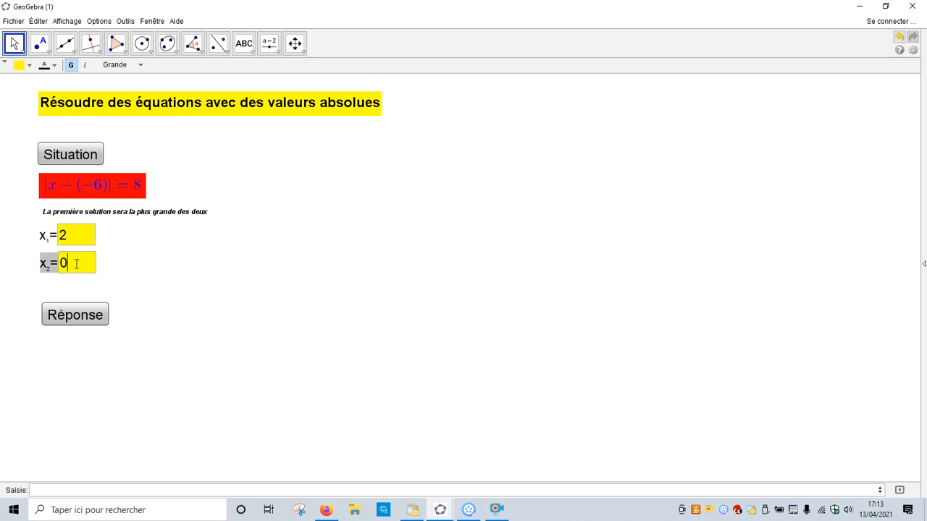
pyautogui.press('BackSpace')
pyautogui.write('-14')
pyautogui.click(70, 313)
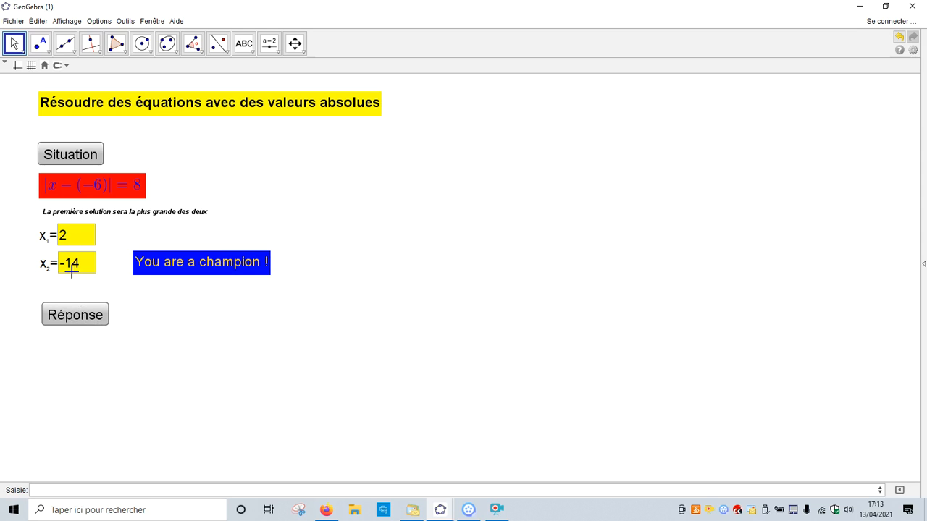
# Check the exercise's response with x₁ set to 20, and generate a new equation.
pyautogui.click(77, 238)
pyautogui.write('0')
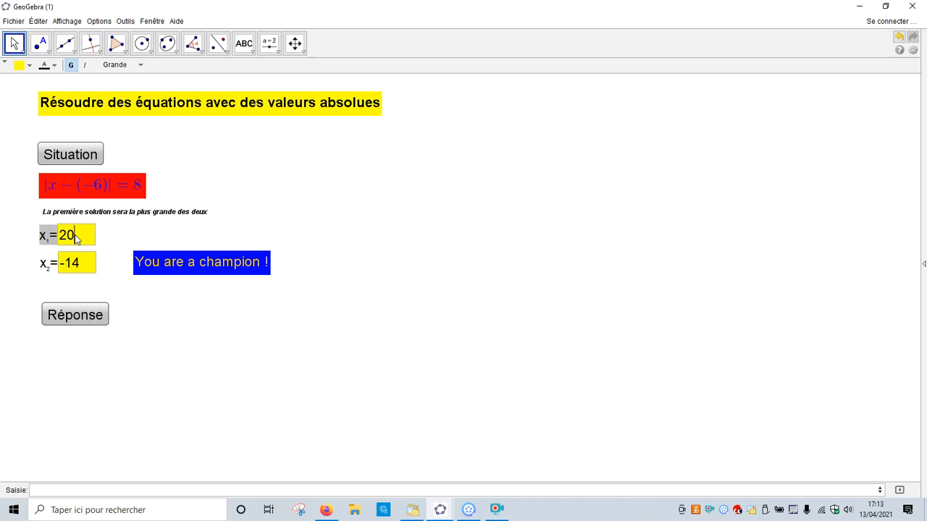
pyautogui.click(84, 315)
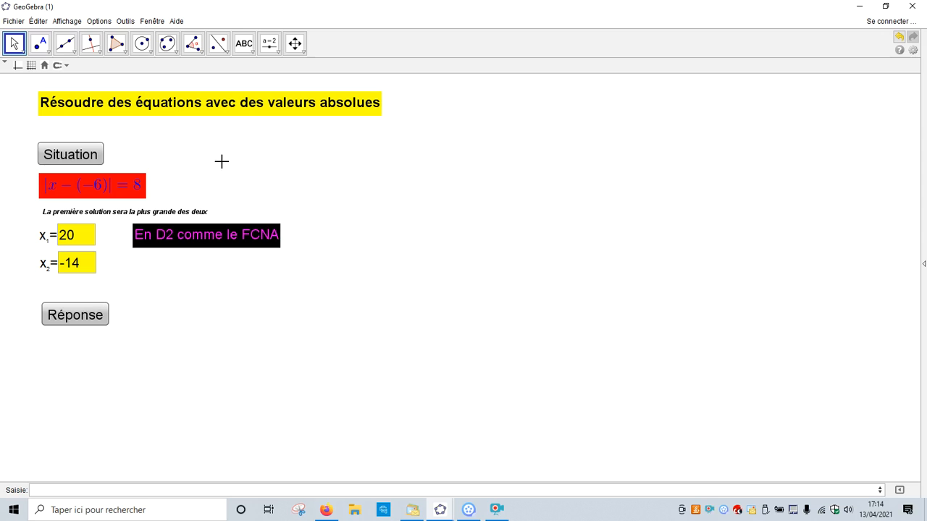
pyautogui.click(73, 152)
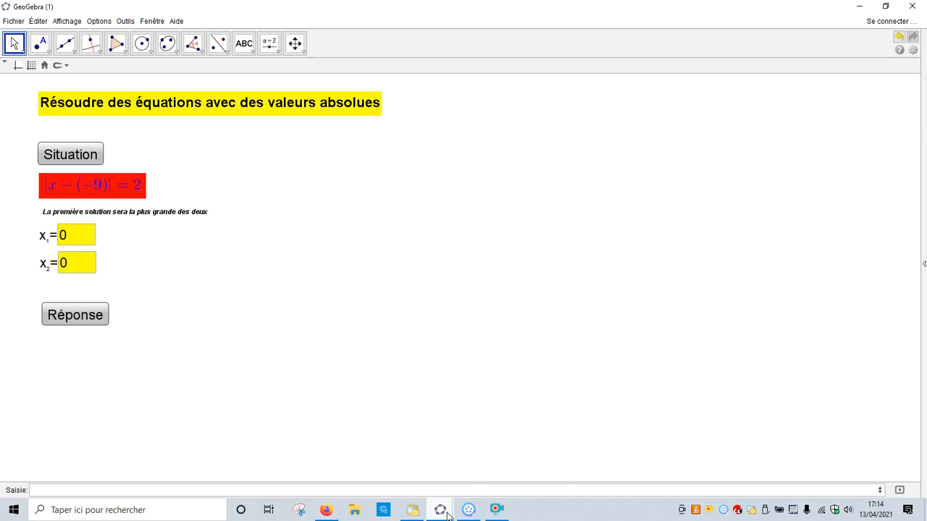
pyautogui.moveTo(448, 516)
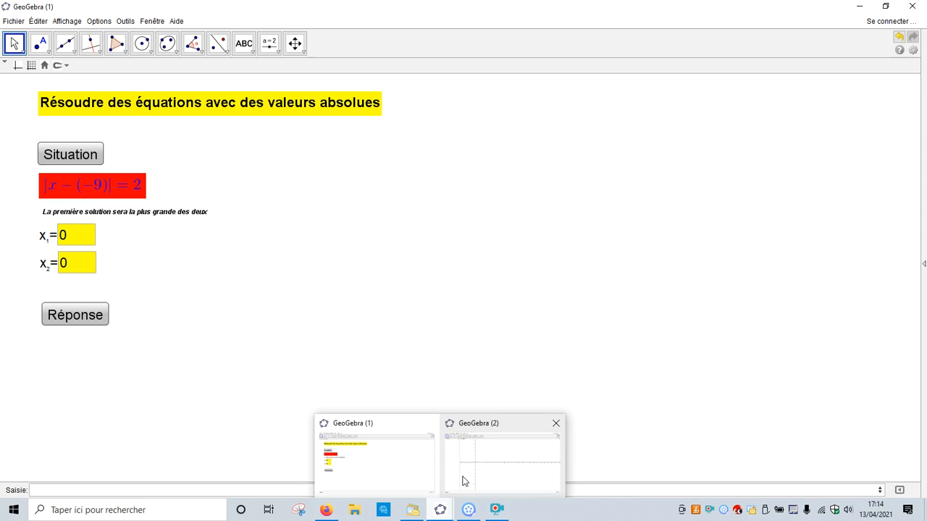
pyautogui.click(456, 488)
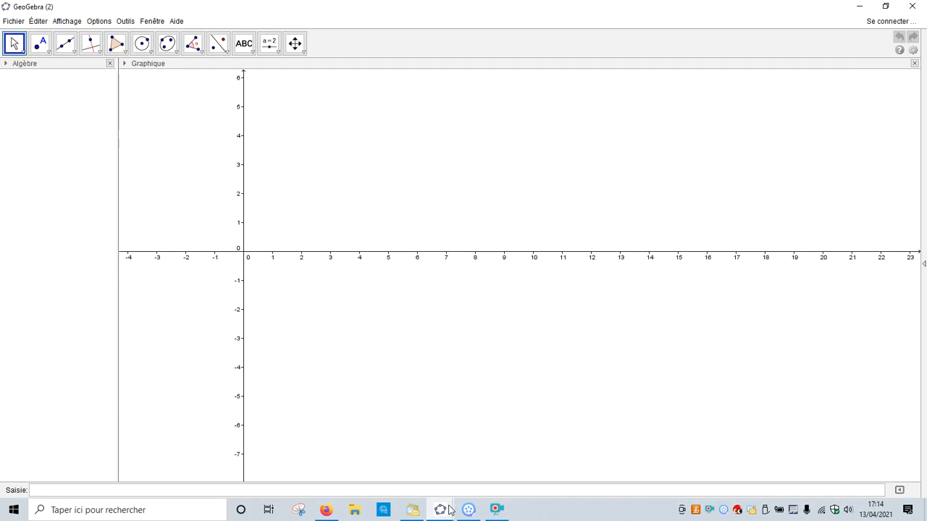
pyautogui.moveTo(449, 510)
pyautogui.click(393, 475)
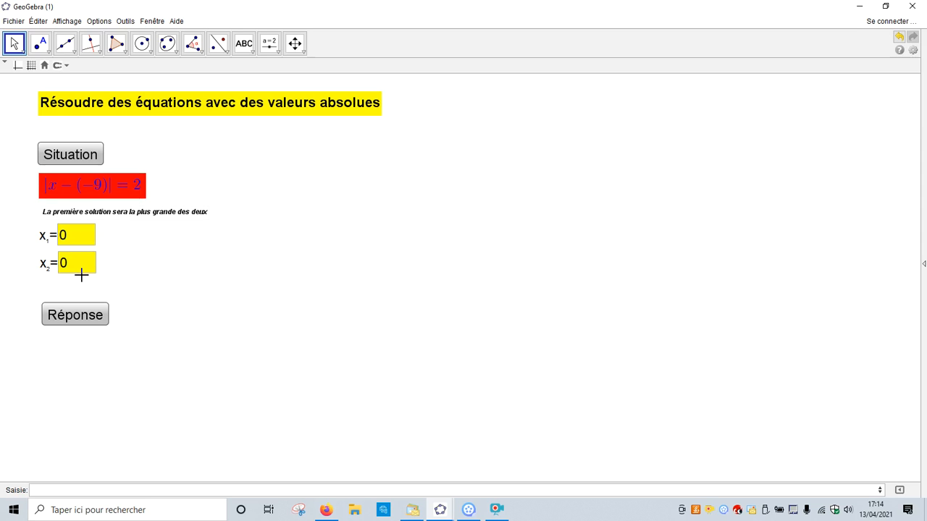
# Switch to the blank GeoGebra (2) window and define four numbers a, b, c and d, each equal to 0.
pyautogui.moveTo(441, 511)
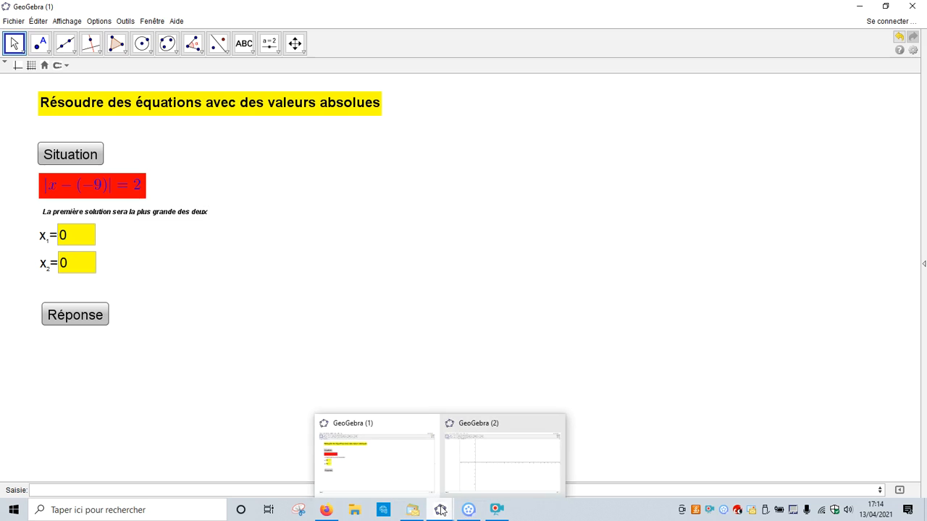
pyautogui.click(468, 482)
pyautogui.click(87, 489)
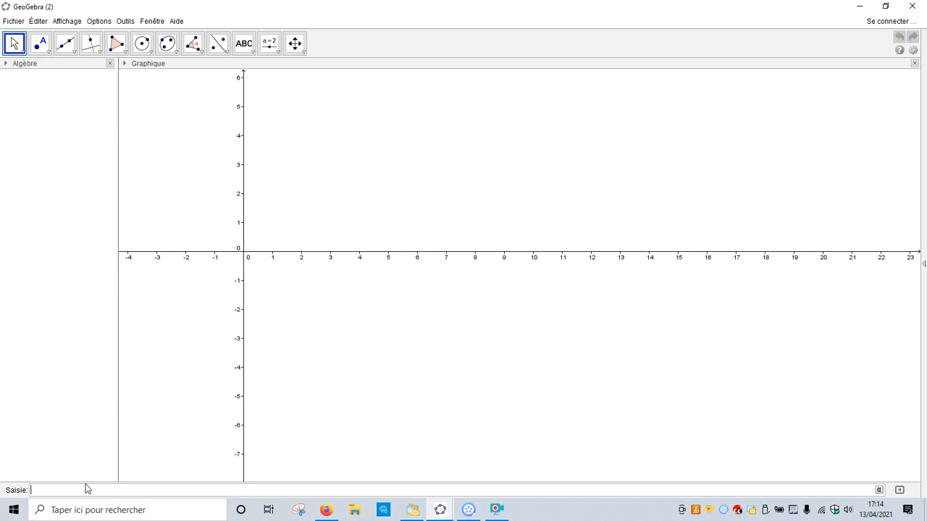
pyautogui.write('a = 0')
pyautogui.press('Return')
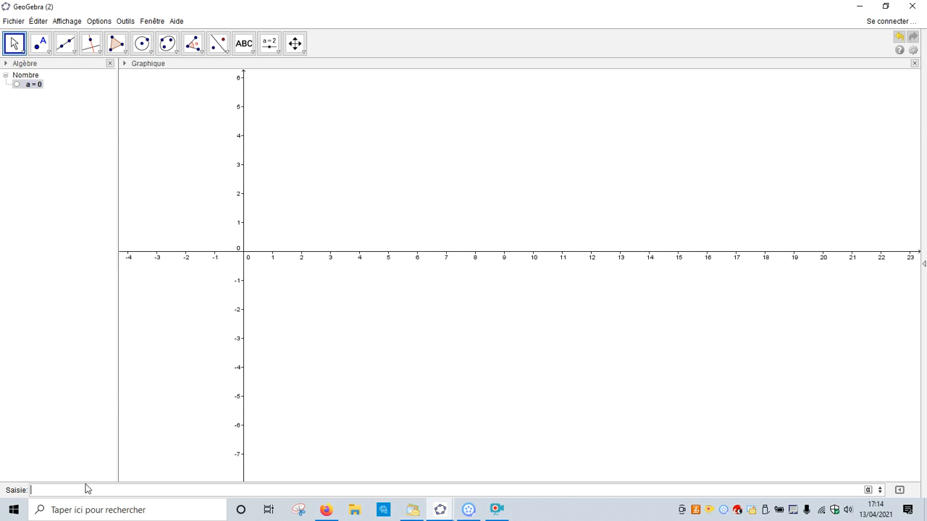
pyautogui.write('b = 0')
pyautogui.press('Return')
pyautogui.write('c = 0')
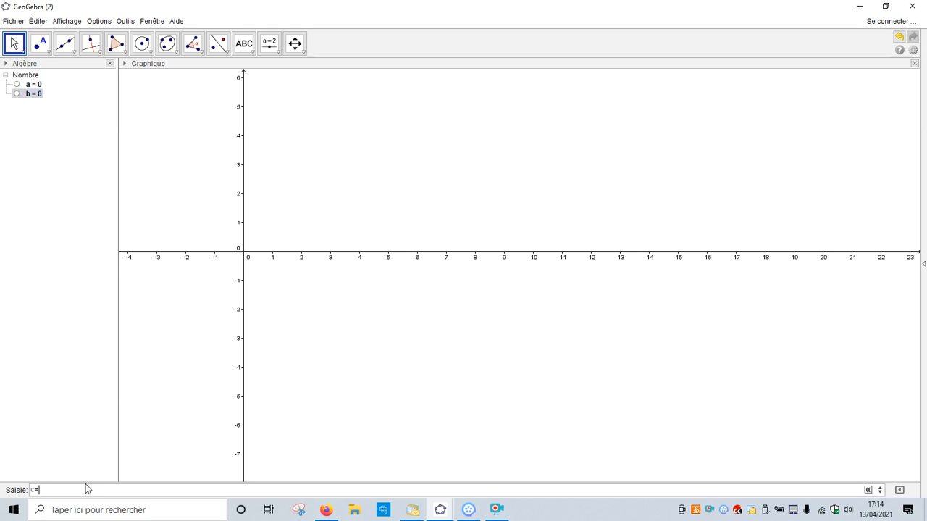
pyautogui.press('Return')
pyautogui.write('d = 0')
pyautogui.press('Return')
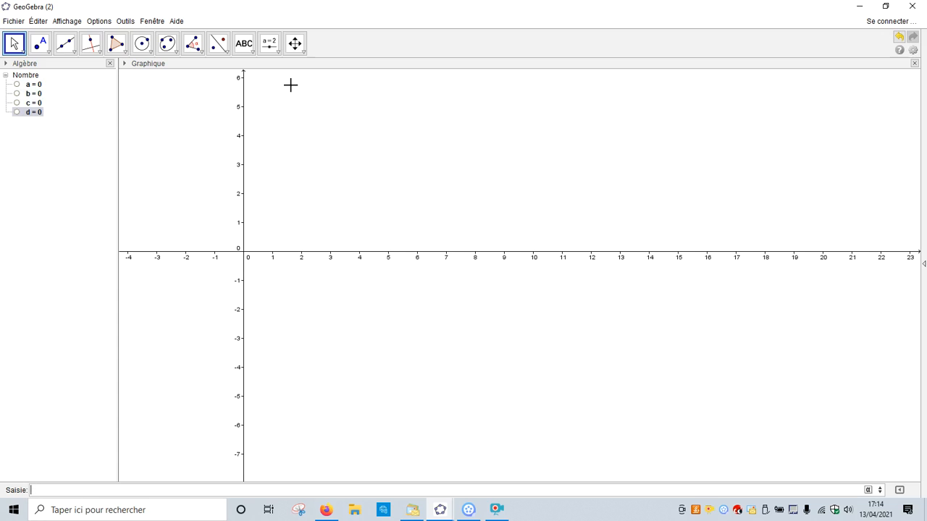
# Insert the title text "Résolution d'une équation avec valeur absolue" just beside the upper end of the y-axis.
pyautogui.click(252, 48)
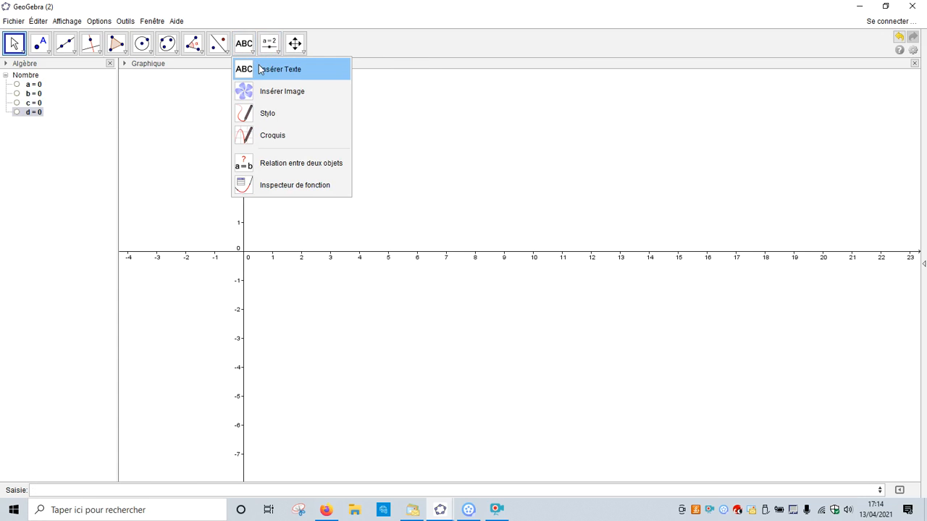
pyautogui.click(260, 69)
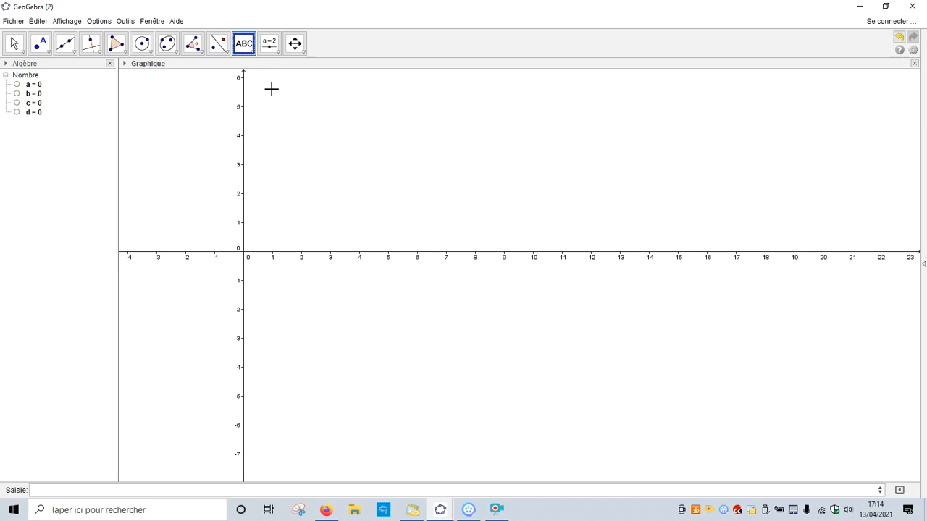
pyautogui.click(272, 89)
pyautogui.write('Ré')
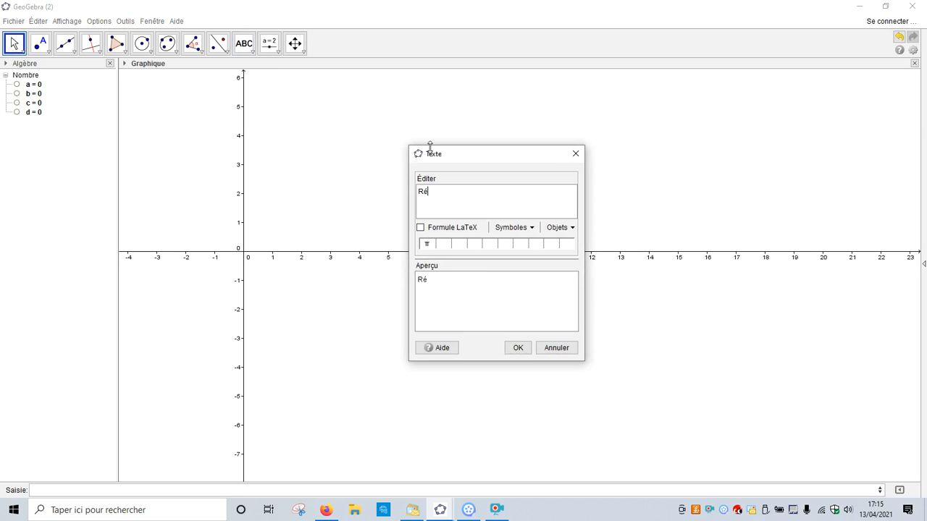
pyautogui.write("solution d'une équation avec valeura bsolue")
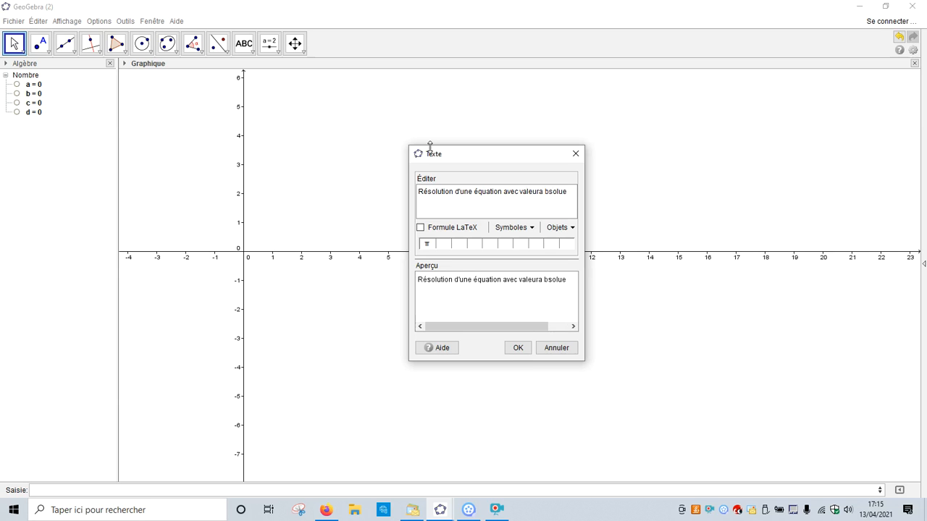
pyautogui.press('Left')
pyautogui.press('Left')
pyautogui.press('Left')
pyautogui.press('Right')
pyautogui.press('Delete')
pyautogui.click(519, 348)
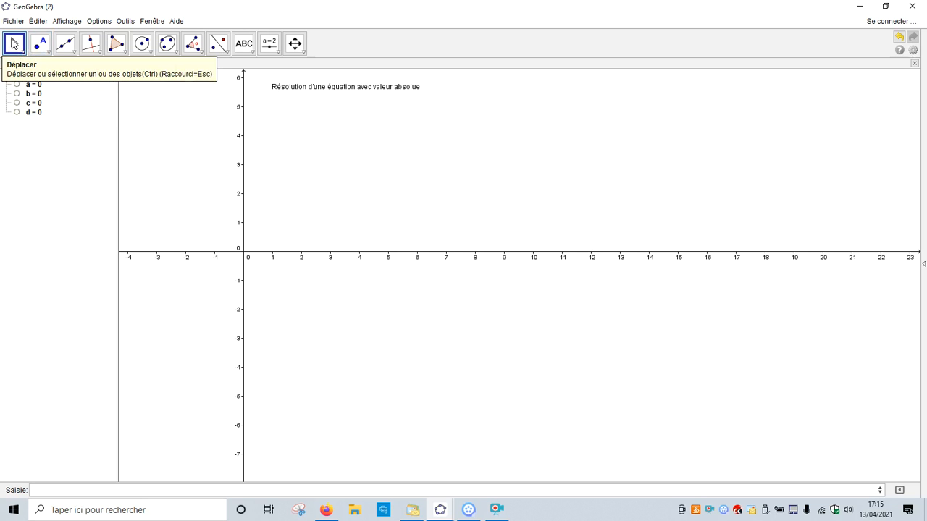
# Format the title text with size Grande, red lettering and a blue background.
pyautogui.click(285, 89)
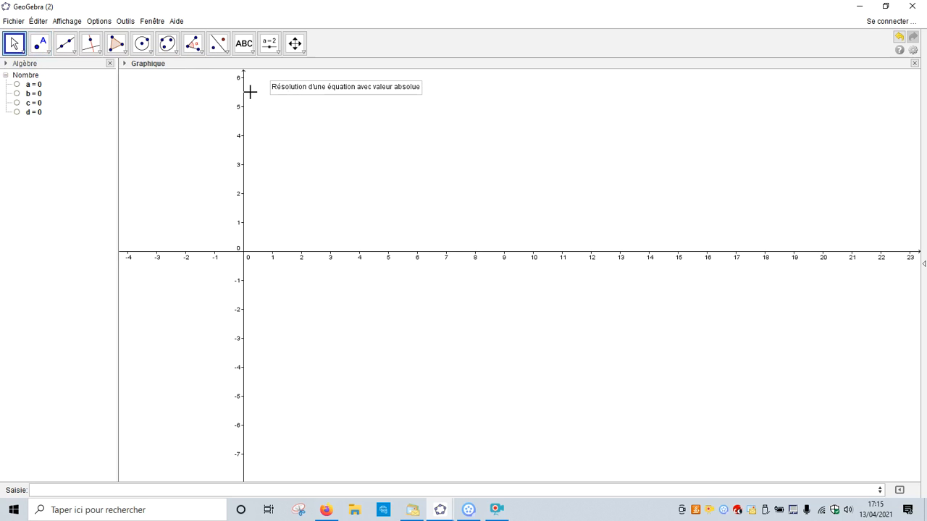
pyautogui.click(128, 66)
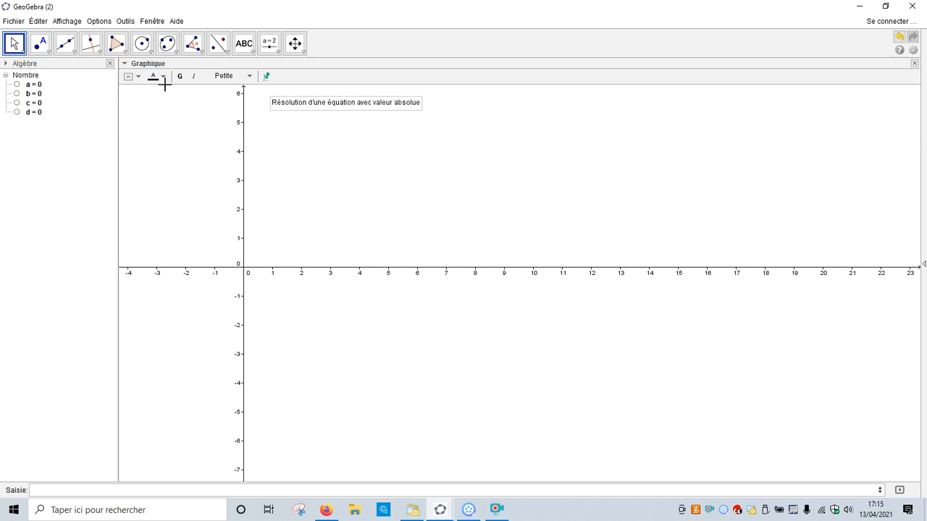
pyautogui.click(218, 76)
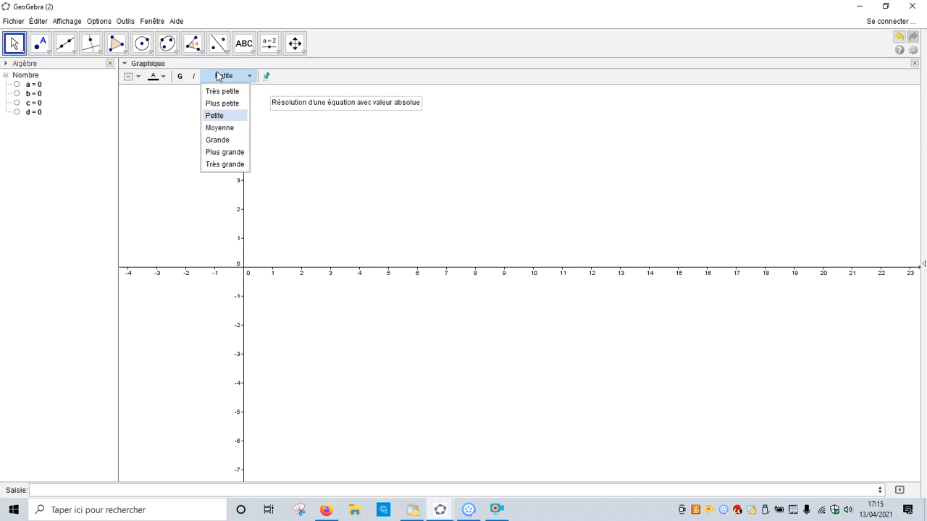
pyautogui.click(222, 140)
pyautogui.click(155, 76)
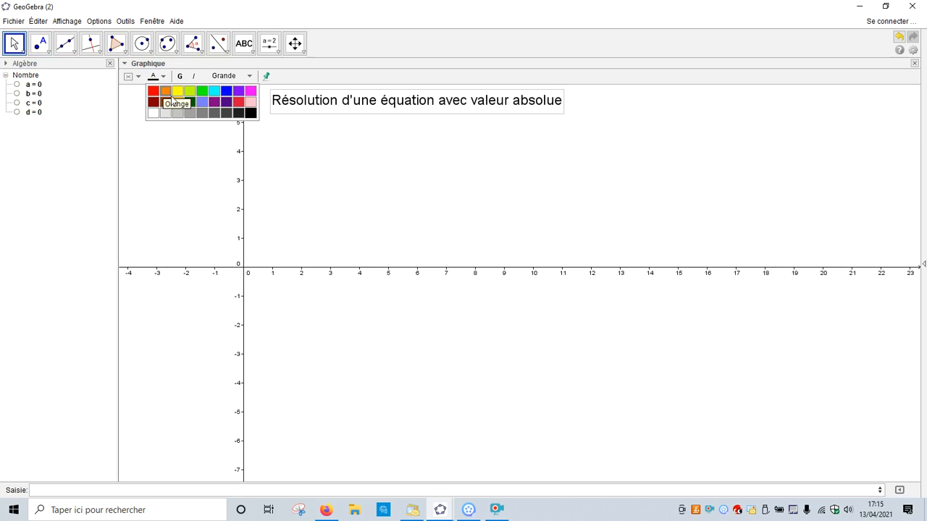
pyautogui.click(153, 92)
pyautogui.click(137, 77)
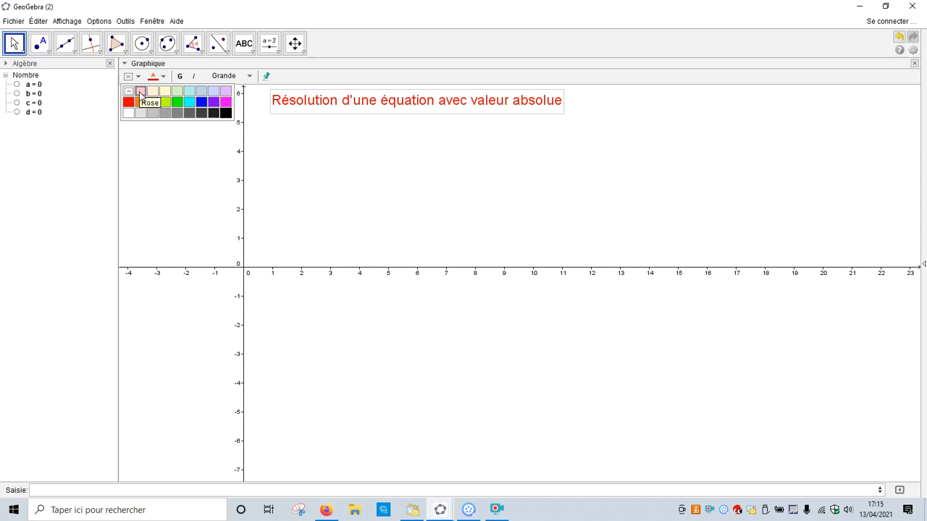
pyautogui.click(203, 104)
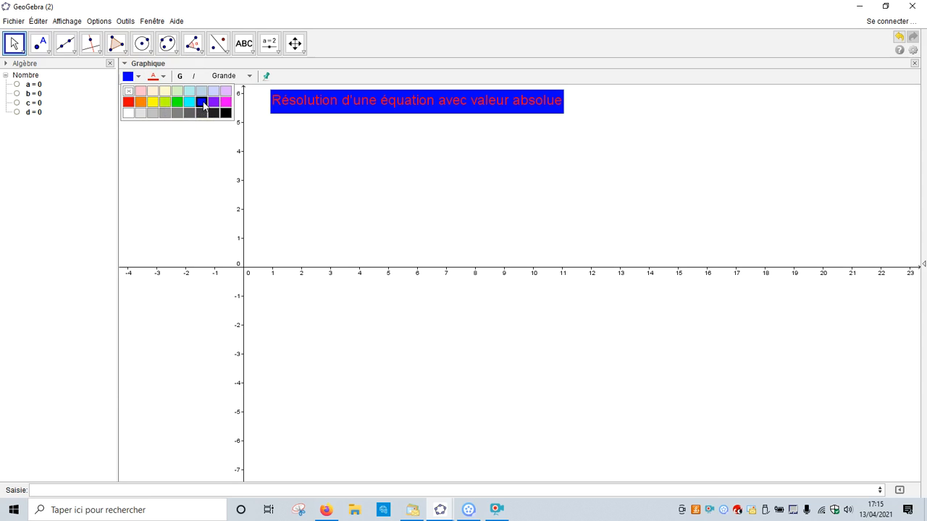
pyautogui.click(289, 140)
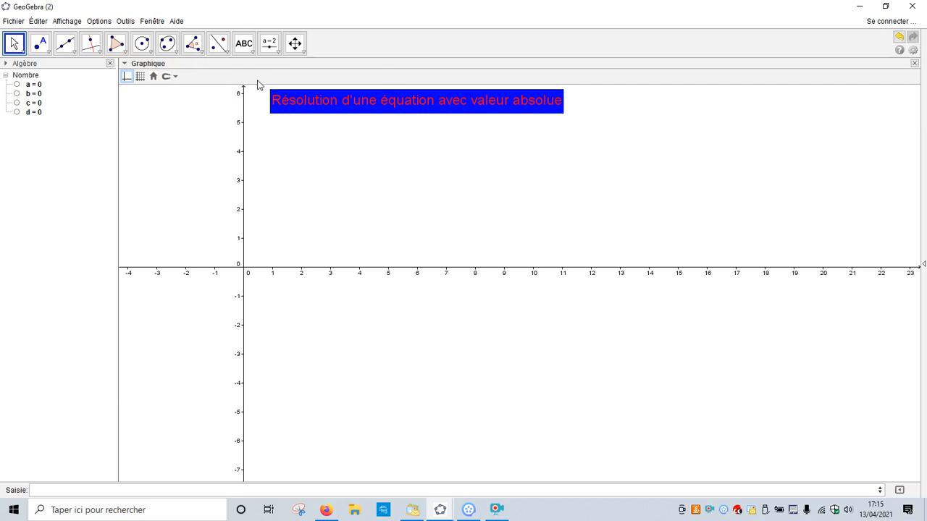
# Start a LaTeX formula text below the title and insert a pair of absolute value bars.
pyautogui.click(252, 53)
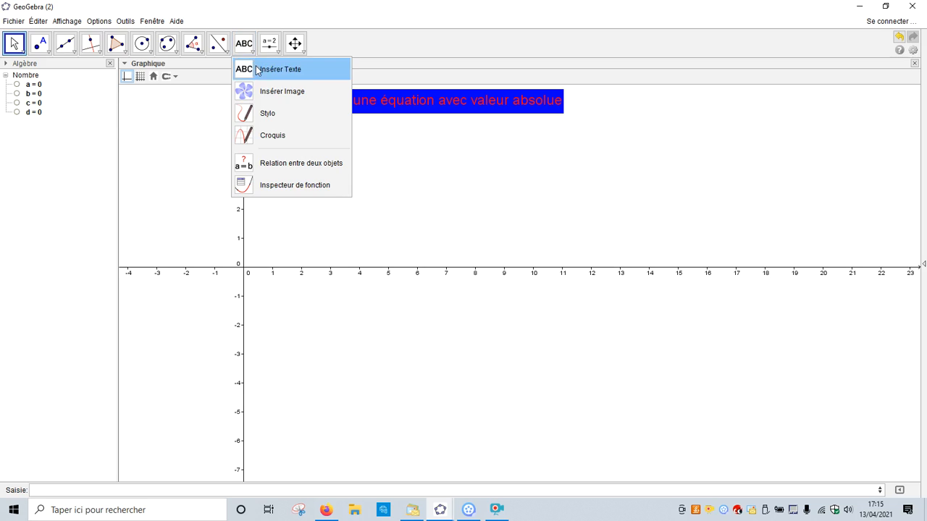
pyautogui.click(250, 69)
pyautogui.click(303, 154)
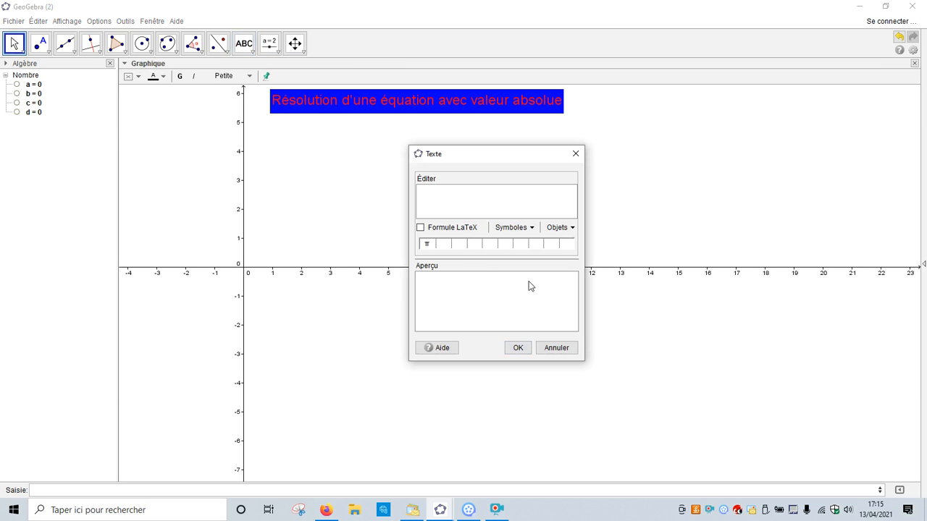
pyautogui.click(420, 229)
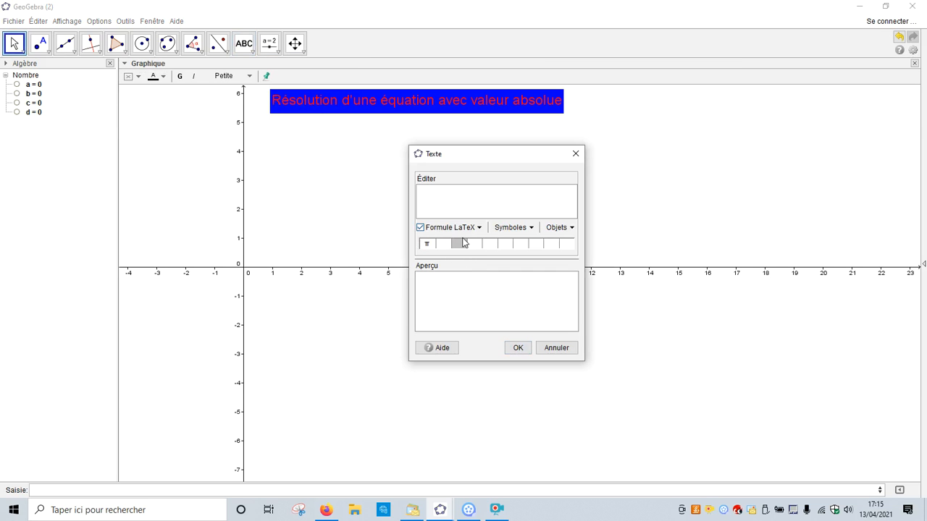
pyautogui.click(480, 229)
pyautogui.moveTo(493, 259)
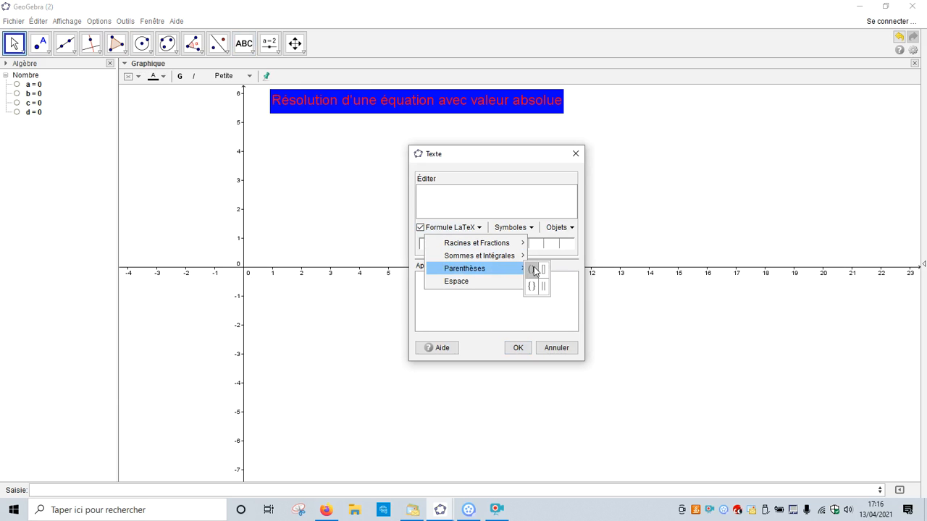
pyautogui.click(543, 287)
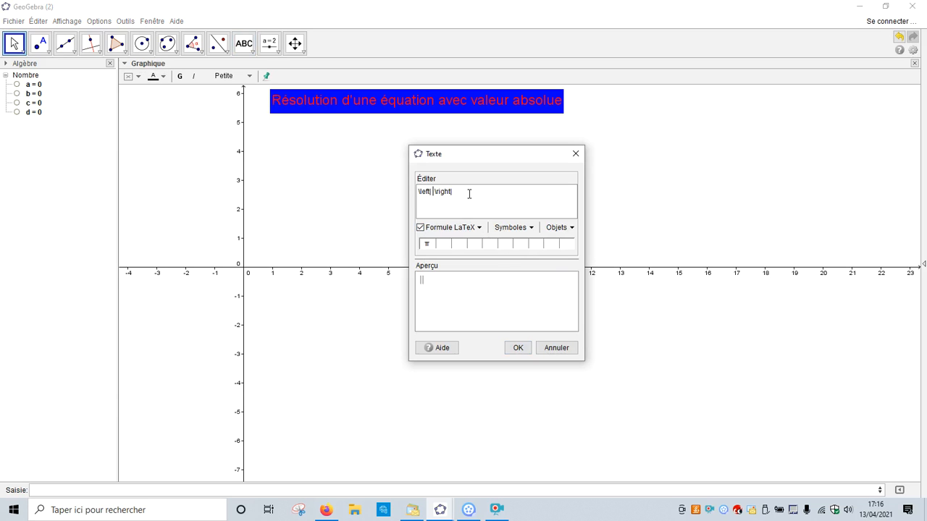
# Complete the formula as |x-(a)| = b, inserting a and b as linked objects, and place the text.
pyautogui.write('x-(')
pyautogui.click(571, 230)
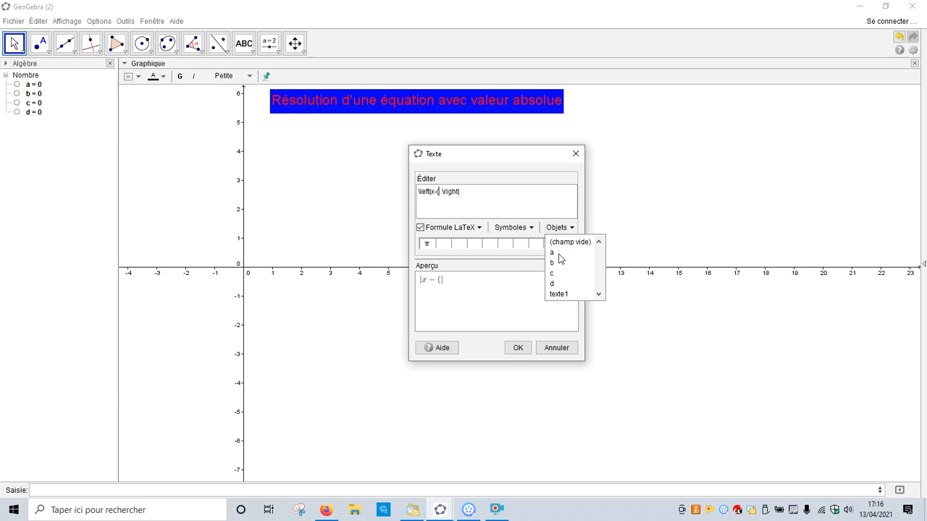
pyautogui.click(556, 253)
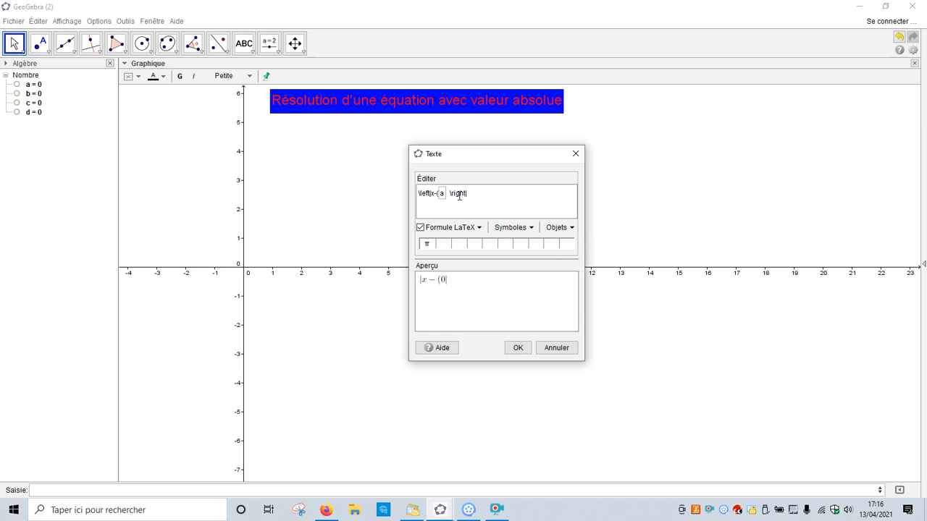
pyautogui.write(')')
pyautogui.write('=')
pyautogui.click(577, 229)
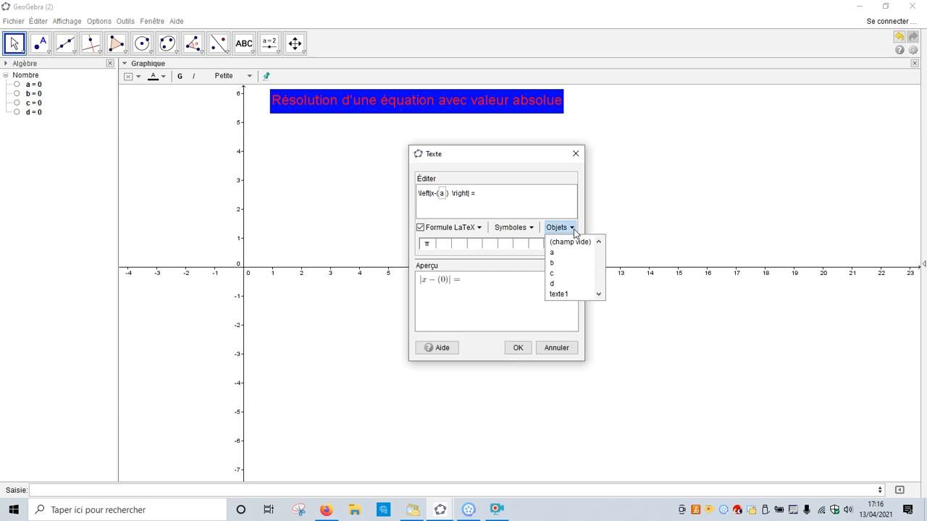
pyautogui.click(558, 264)
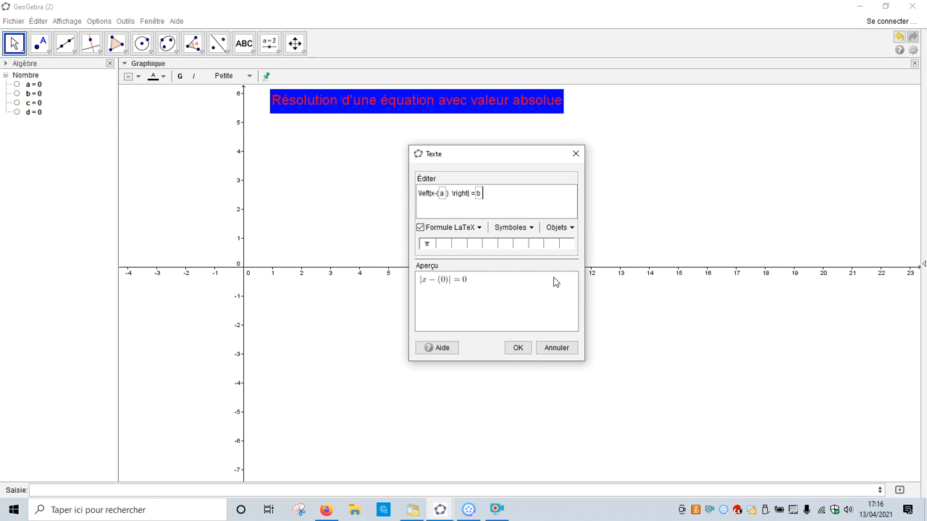
pyautogui.click(517, 348)
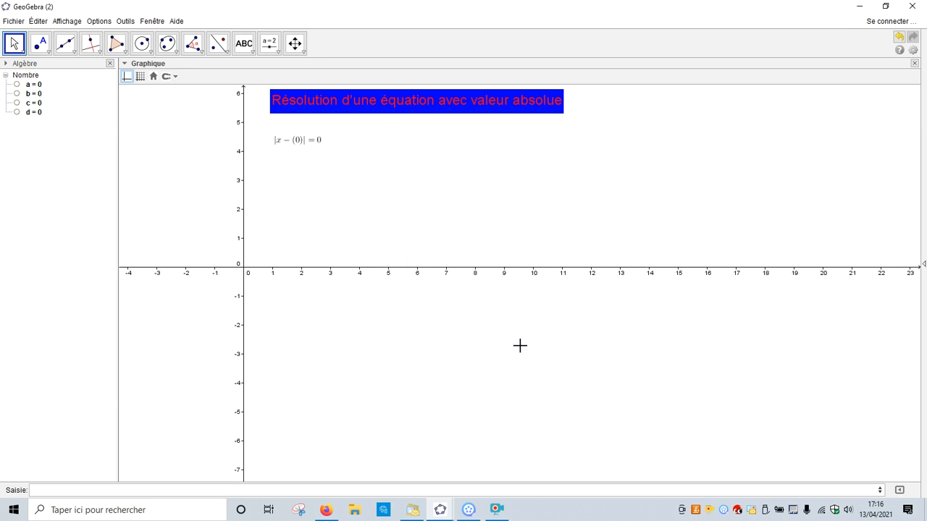
# Enlarge the absolute value equation text and hide the coordinate axes.
pyautogui.click(290, 140)
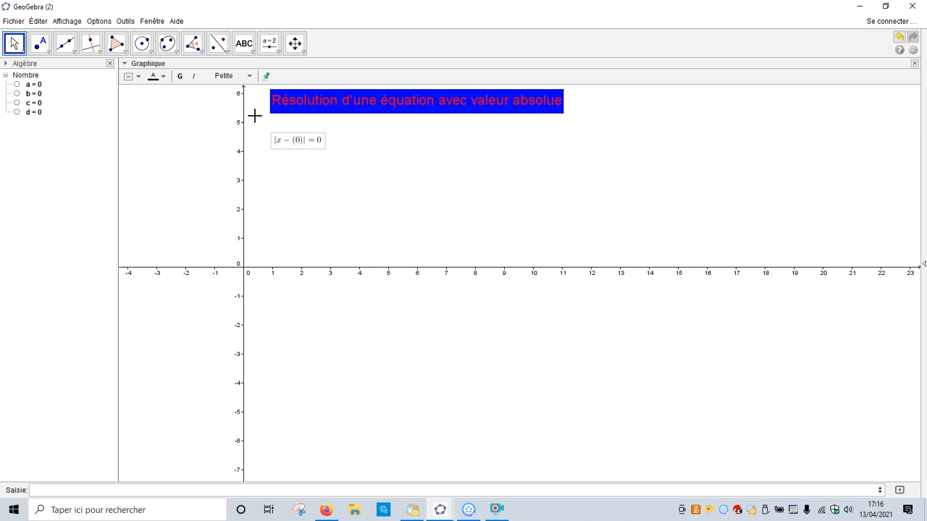
pyautogui.click(230, 76)
pyautogui.click(226, 139)
pyautogui.click(388, 196)
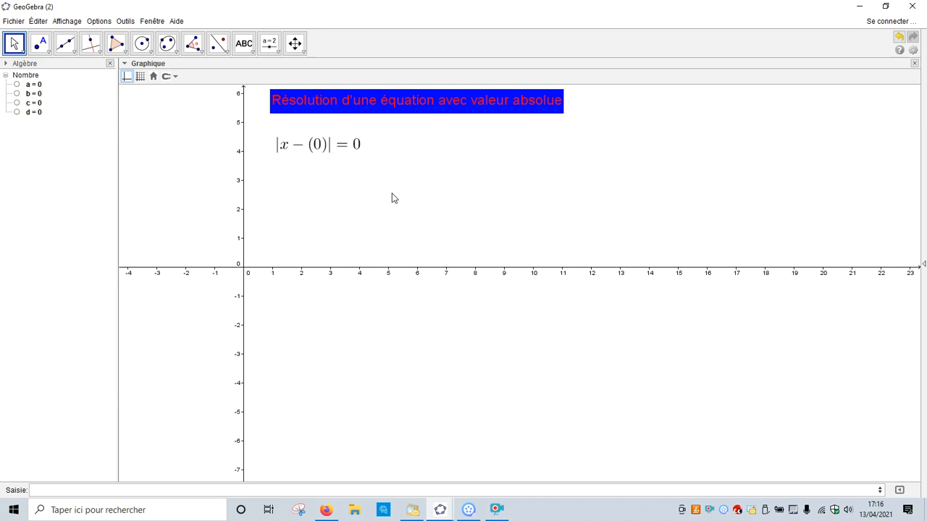
pyautogui.click(129, 79)
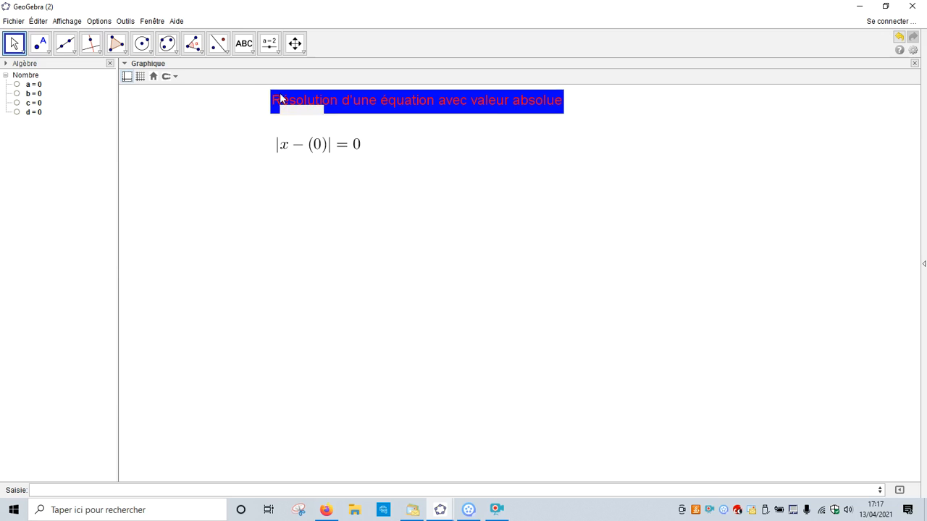
# Insert an input field captioned "x_1=" linked to c and place it just below the equation.
pyautogui.click(278, 52)
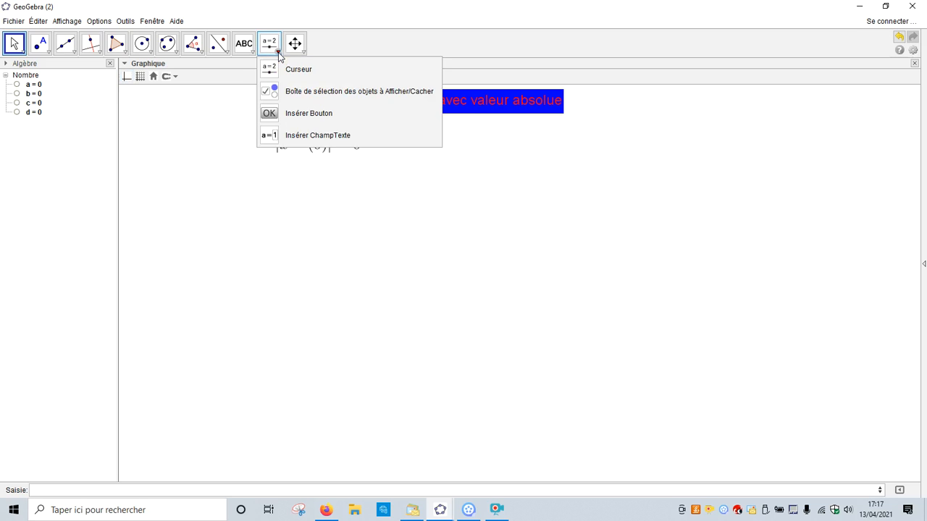
pyautogui.click(288, 138)
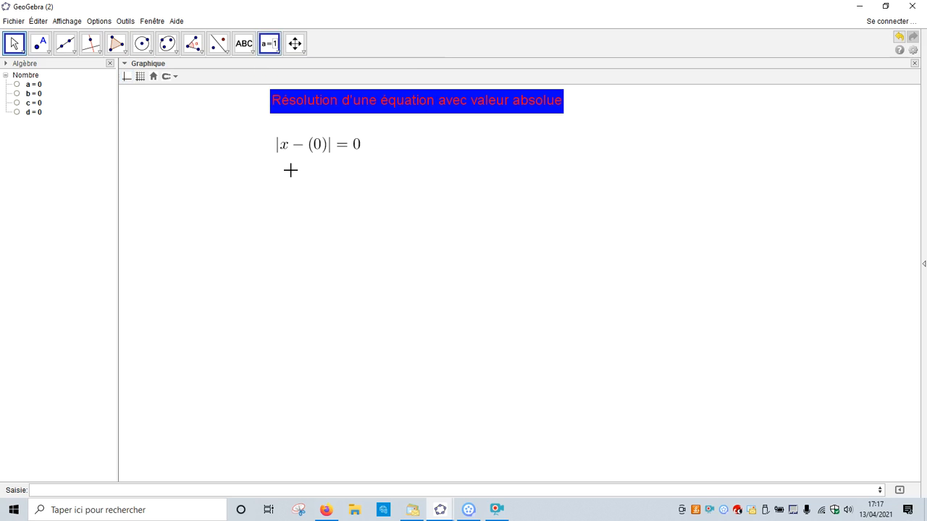
pyautogui.click(276, 213)
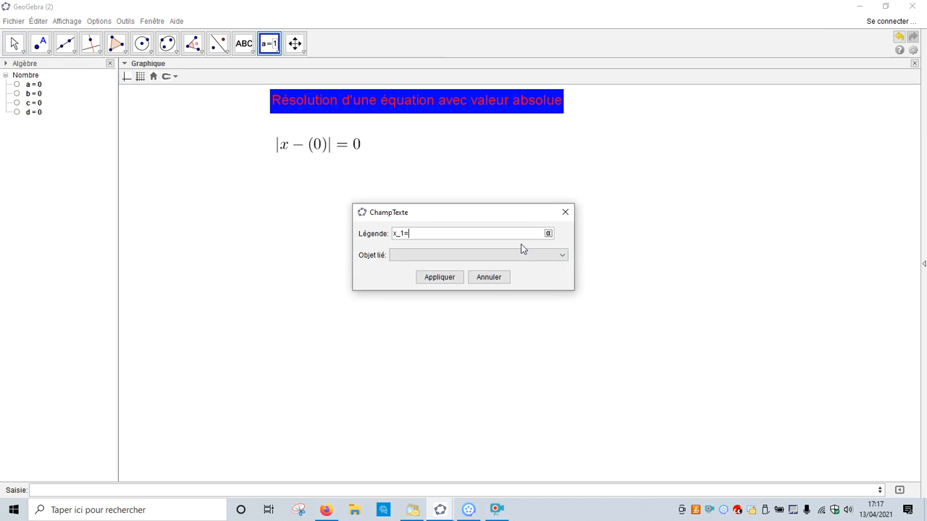
pyautogui.click(511, 257)
pyautogui.click(562, 259)
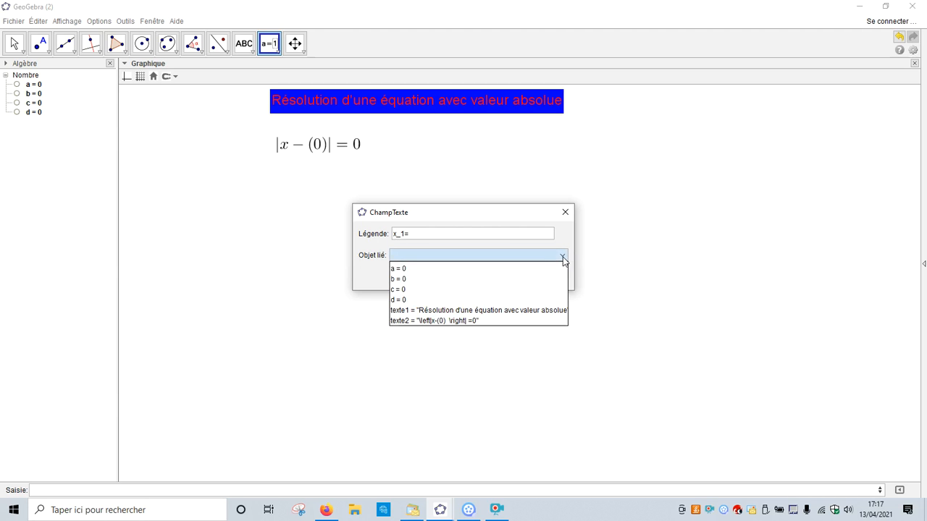
pyautogui.click(420, 289)
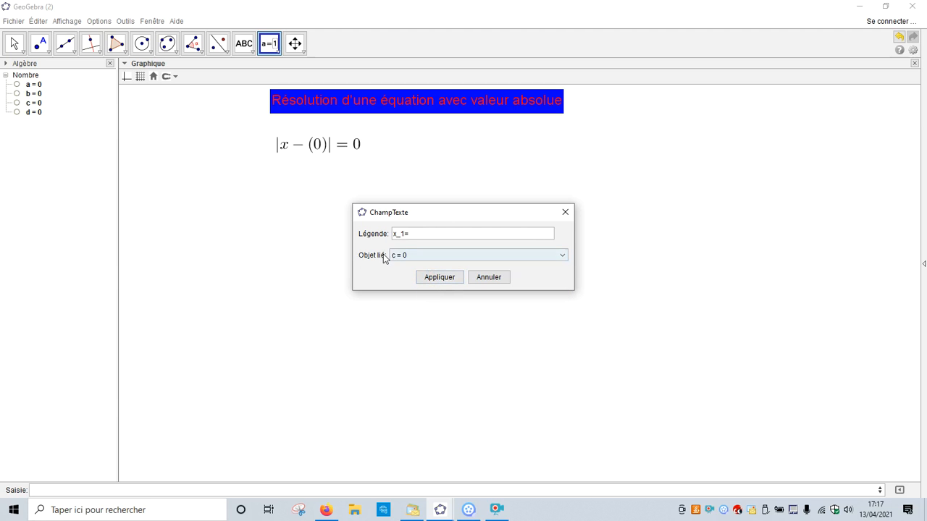
pyautogui.click(439, 278)
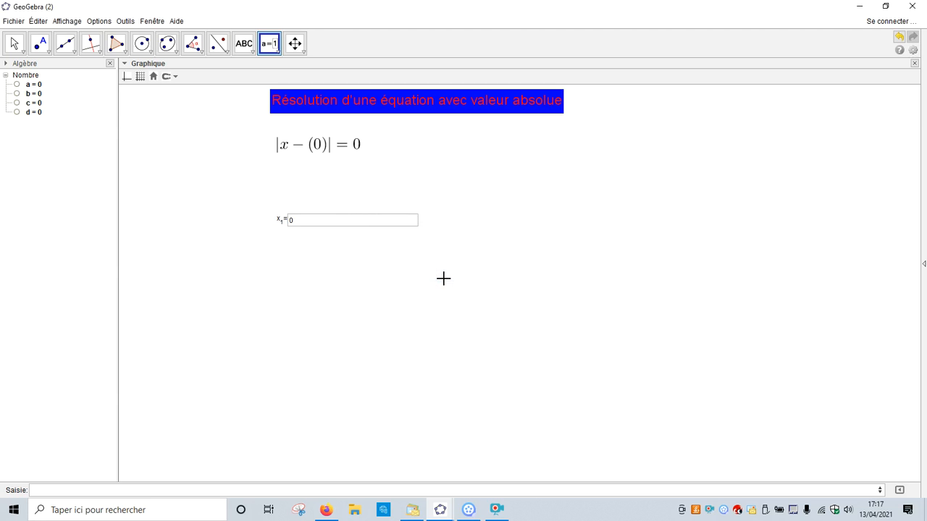
pyautogui.moveTo(283, 220); pyautogui.dragTo(281, 193)
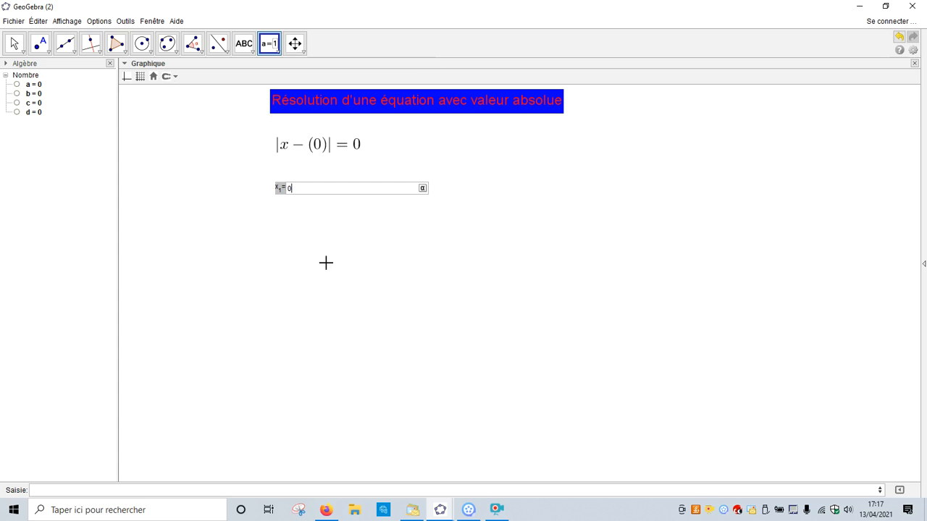
# Insert a second input field captioned "x_2=" linked to d, directly below the x_1 field.
pyautogui.click(277, 209)
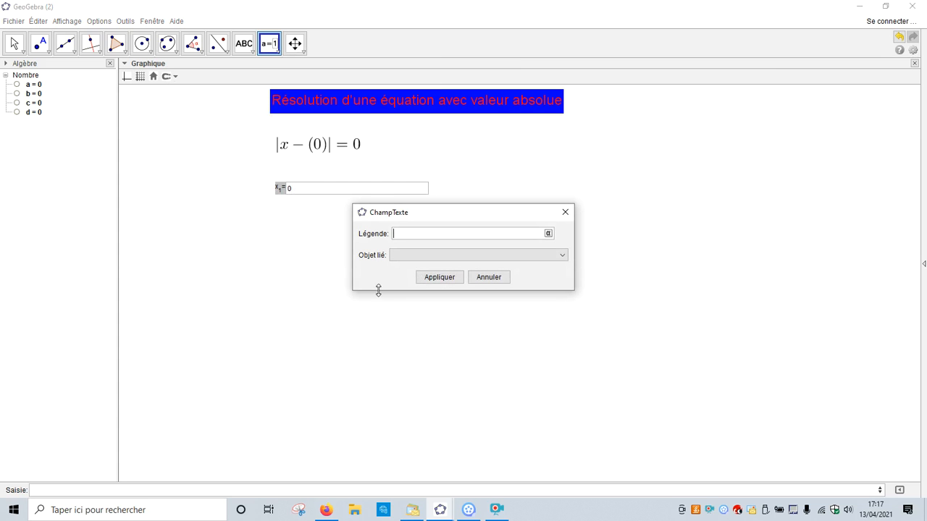
pyautogui.click(565, 255)
pyautogui.click(440, 299)
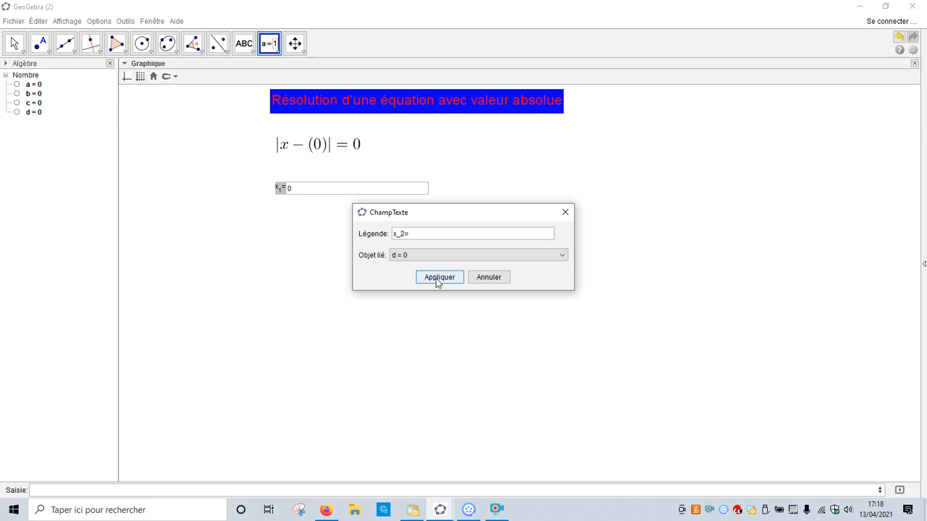
pyautogui.click(438, 278)
pyautogui.click(290, 216)
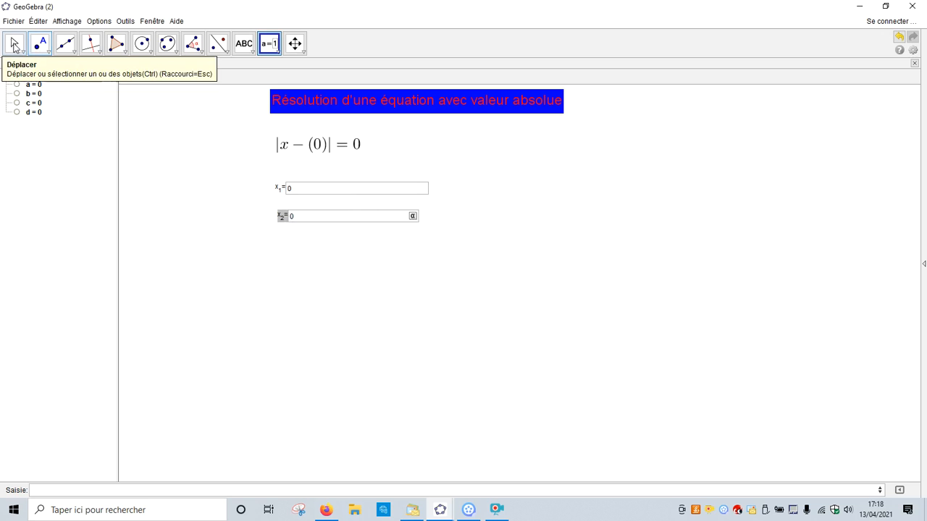
# Set the length of both input fields to 3 in their style properties.
pyautogui.click(15, 43)
pyautogui.click(281, 190)
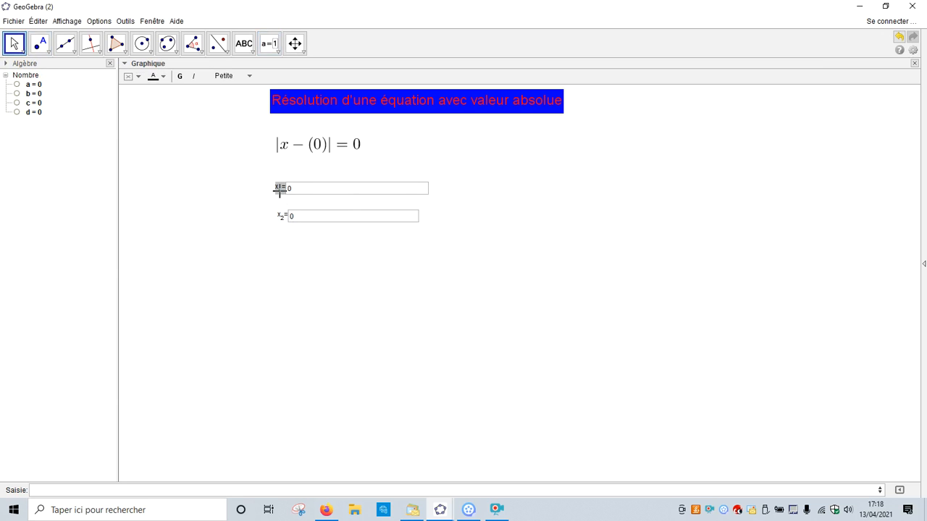
pyautogui.rightClick(283, 191)
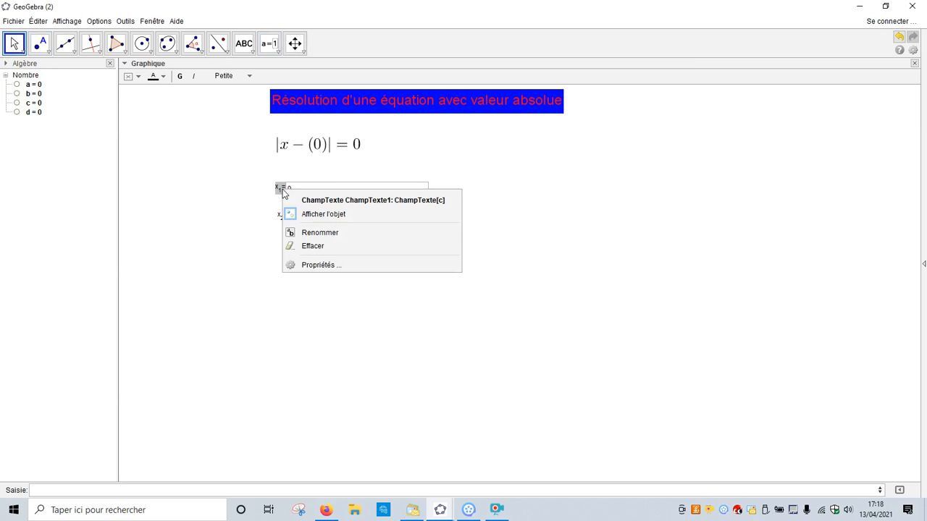
pyautogui.click(323, 265)
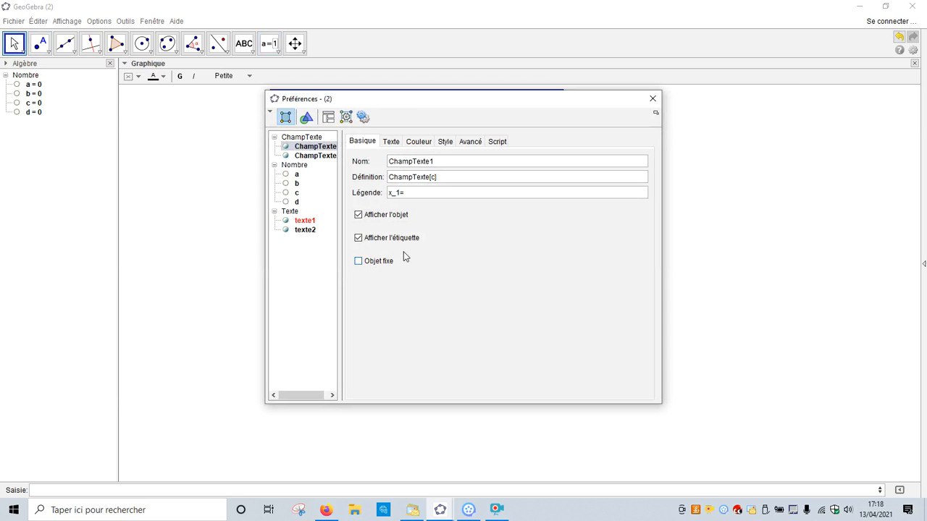
pyautogui.click(444, 144)
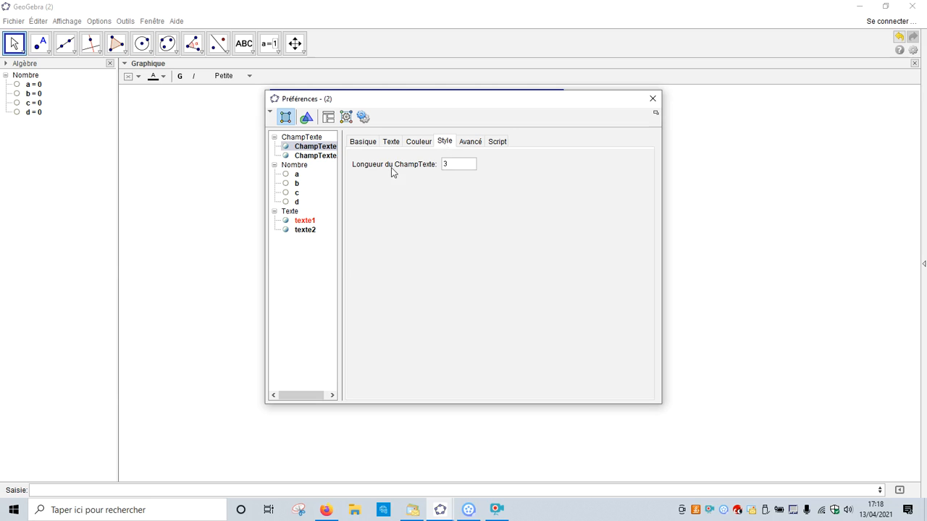
pyautogui.click(301, 137)
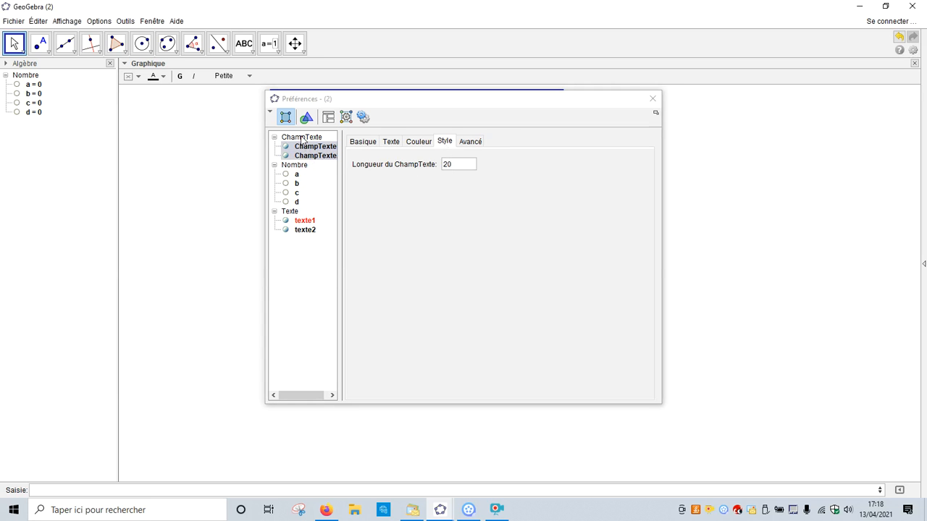
pyautogui.moveTo(465, 164); pyautogui.dragTo(441, 160)
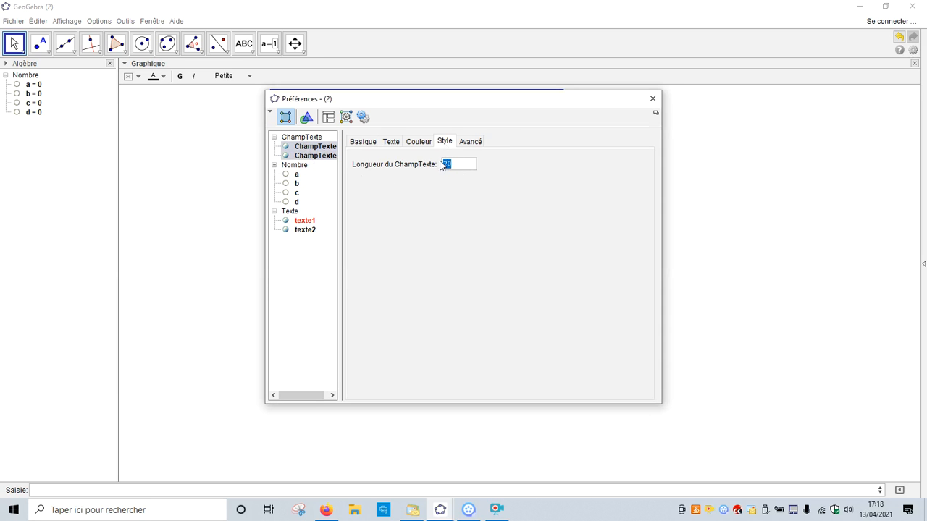
pyautogui.write('3')
# Format both input fields with yellow lettering, text size Grande and bold.
pyautogui.click(418, 141)
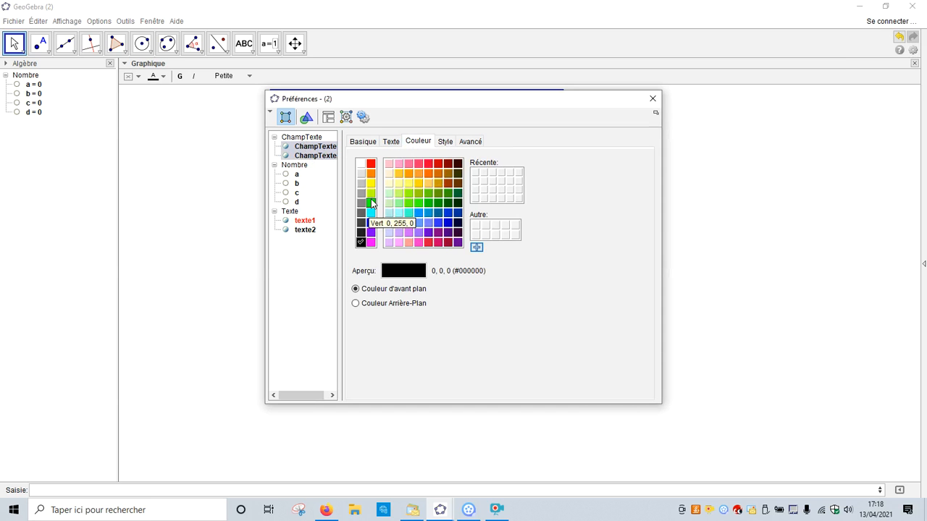
pyautogui.click(371, 184)
pyautogui.click(392, 142)
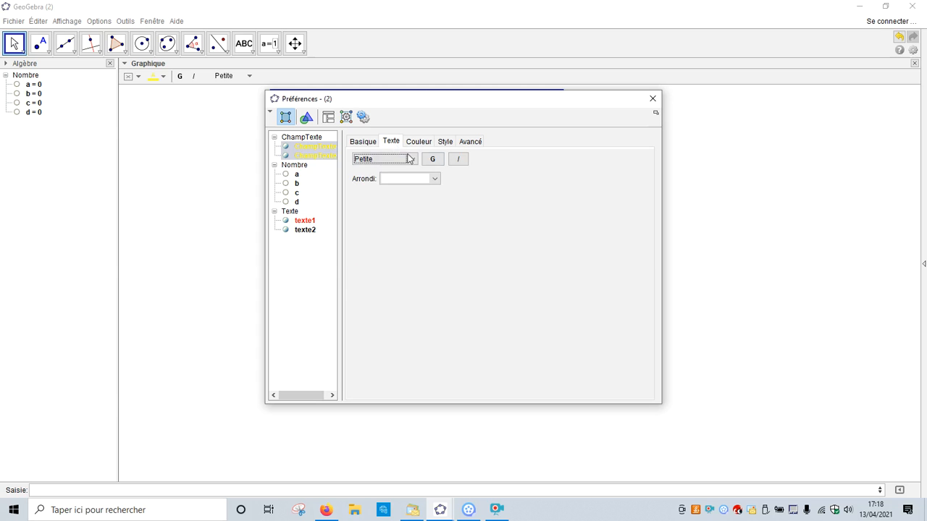
pyautogui.click(410, 160)
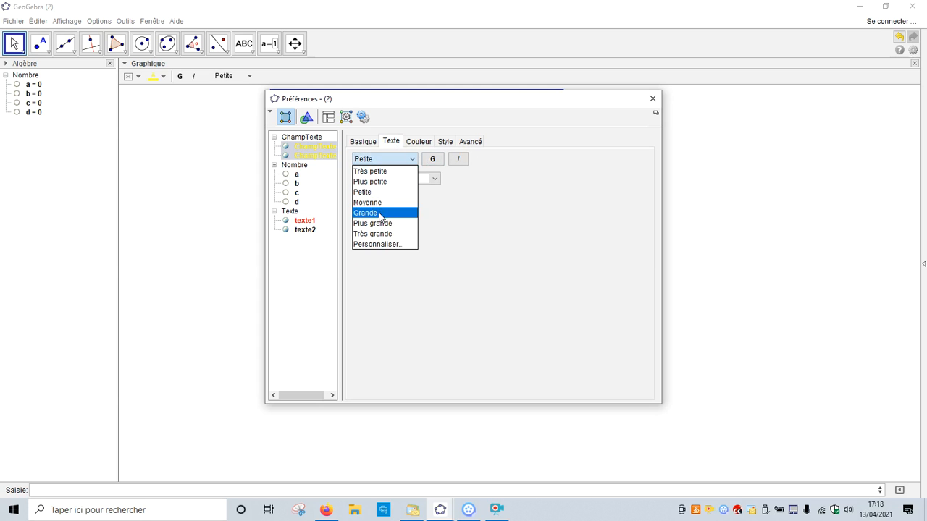
pyautogui.click(380, 214)
pyautogui.click(432, 160)
pyautogui.click(653, 100)
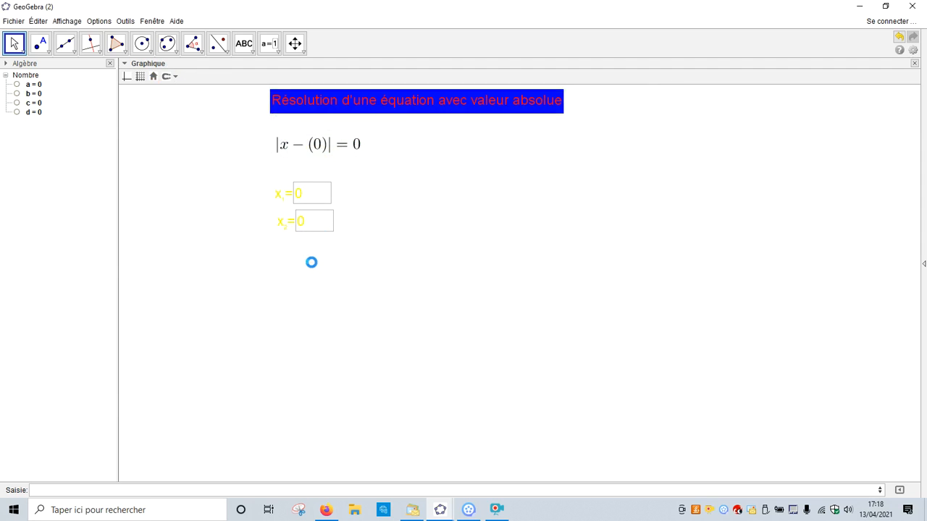
# Change the lettering of the x_1 and x_2 fields to black.
pyautogui.click(282, 197)
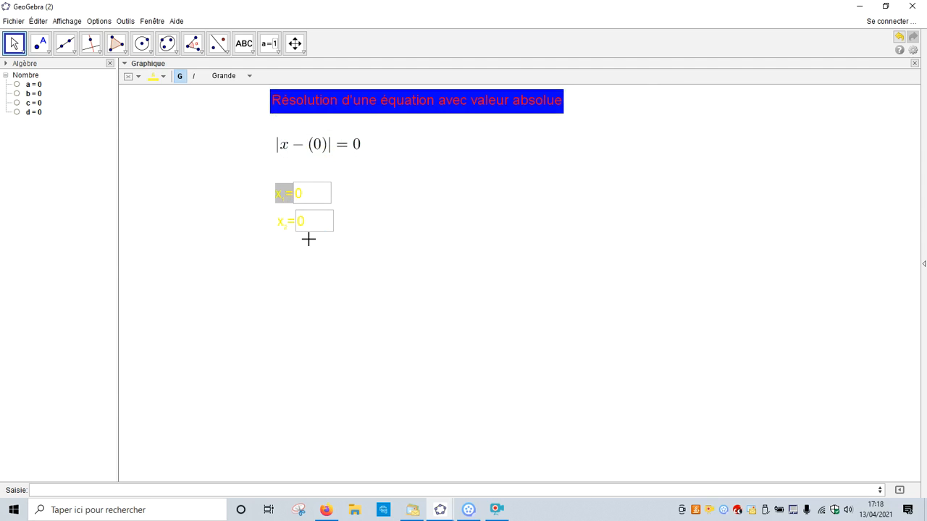
pyautogui.click(164, 78)
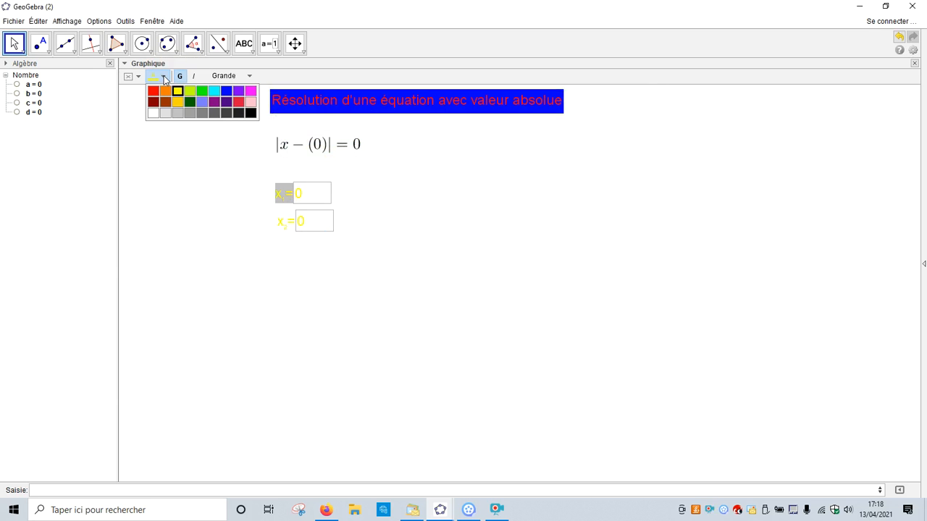
pyautogui.click(251, 113)
pyautogui.click(283, 225)
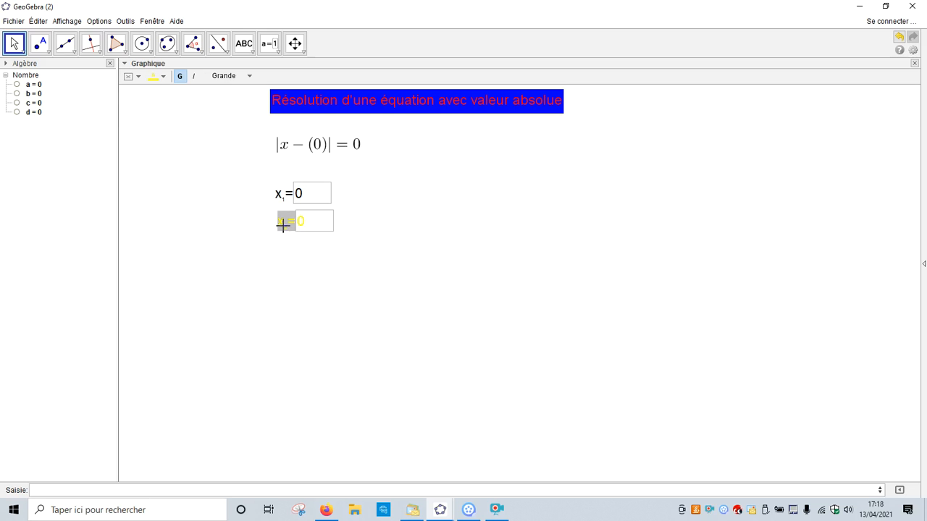
pyautogui.click(166, 77)
pyautogui.click(251, 113)
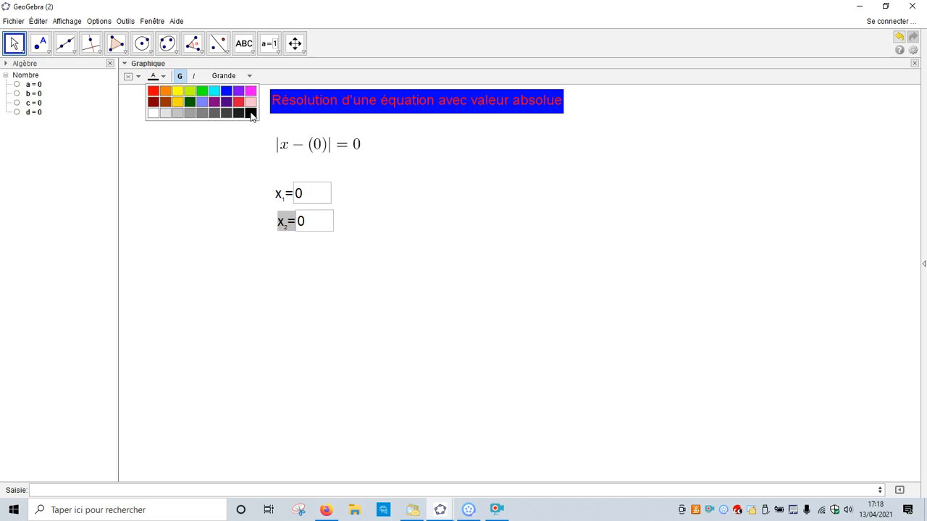
# Give the x_2 input field a yellow background.
pyautogui.click(136, 77)
pyautogui.click(156, 103)
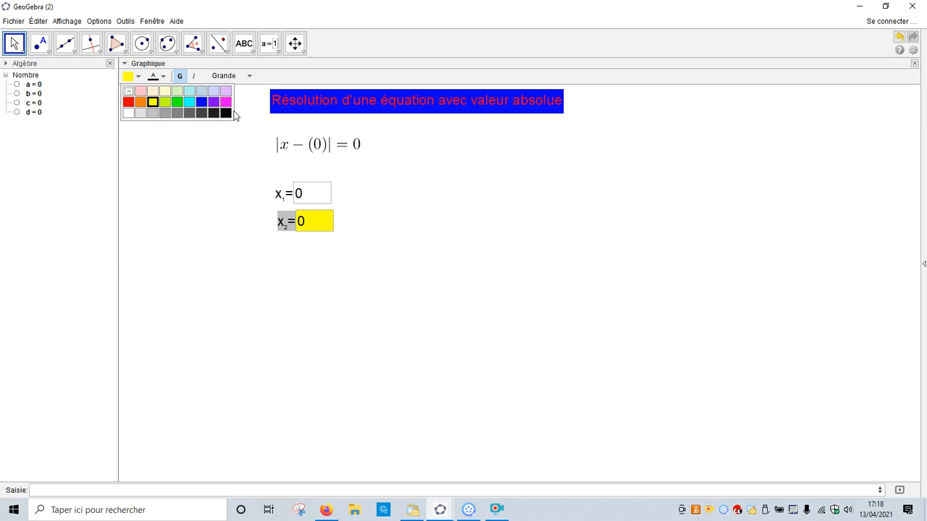
pyautogui.click(18, 46)
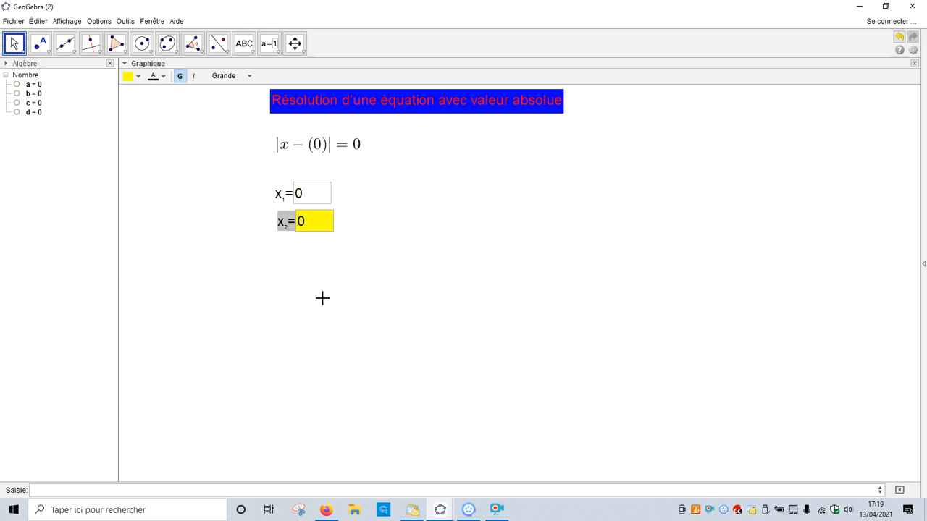
# Start a button captioned "Situation" near the equation, with the script line a=AléaEntreBornes(-10,10).
pyautogui.click(278, 52)
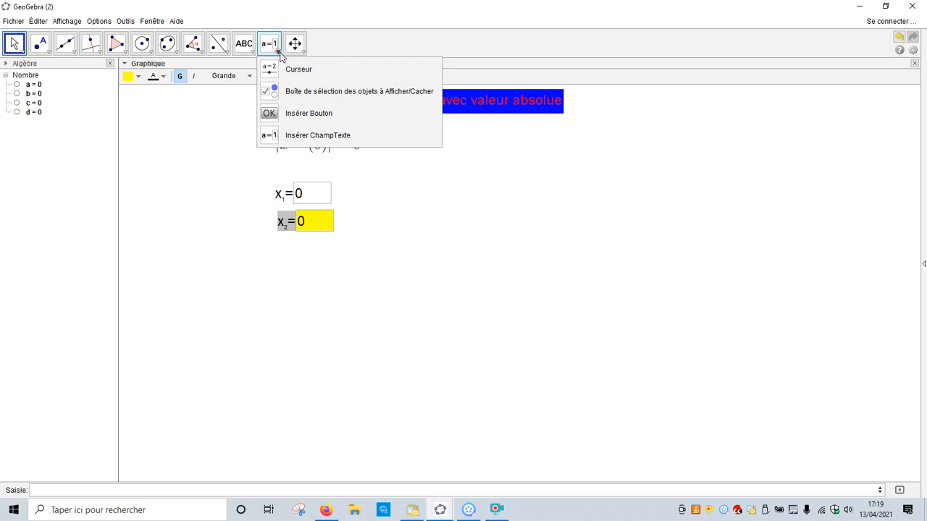
pyautogui.click(292, 112)
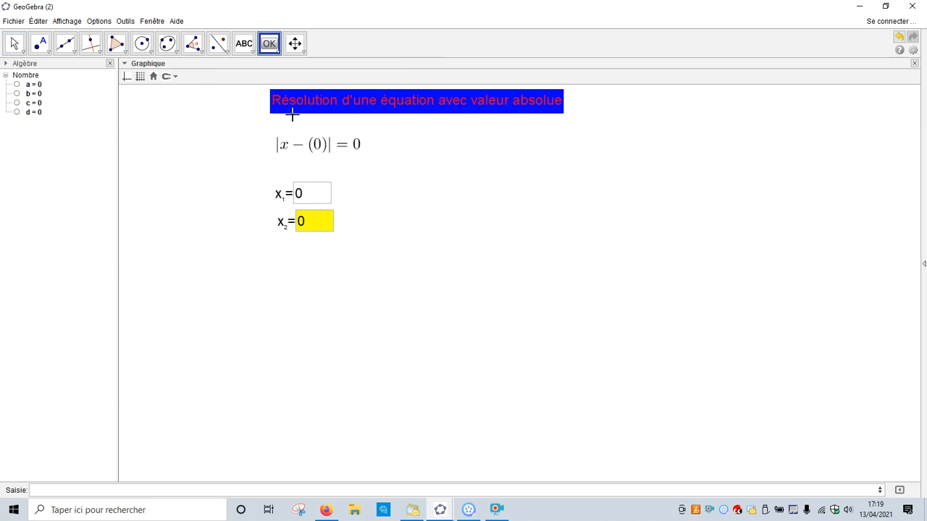
pyautogui.click(276, 121)
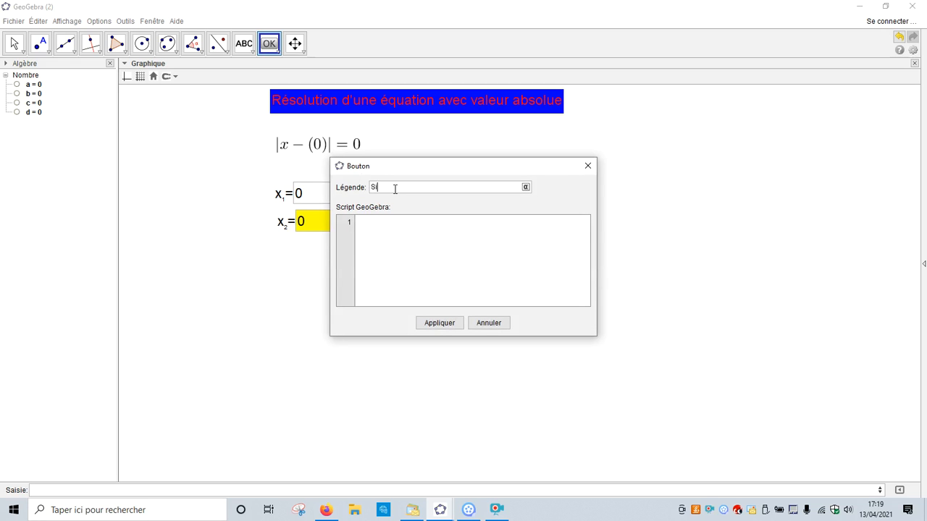
pyautogui.write('Situation')
pyautogui.click(376, 232)
pyautogui.write('es(-10,10')
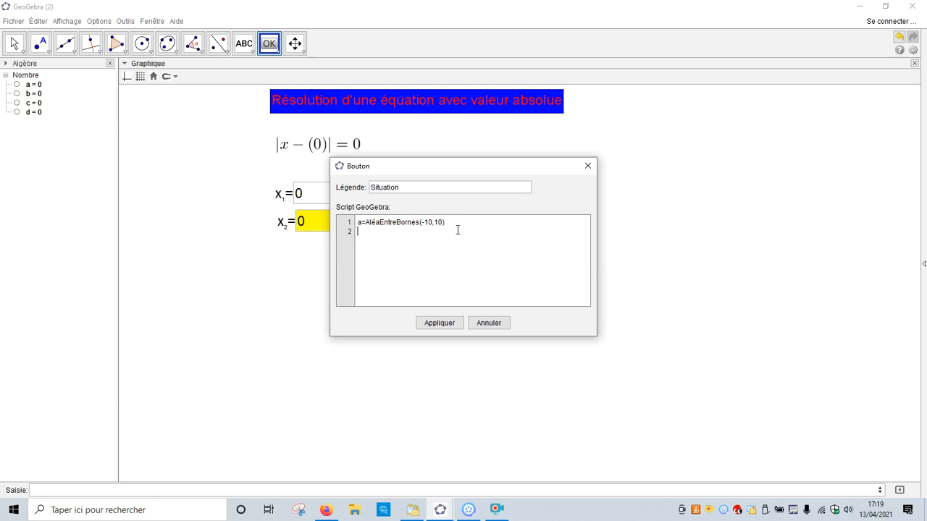
# Add a second script line b=AléaEntreBornes(0,10) to the Situation button and create the button.
pyautogui.moveTo(449, 223); pyautogui.dragTo(358, 225)
pyautogui.hotkey('ctrl', 'c')
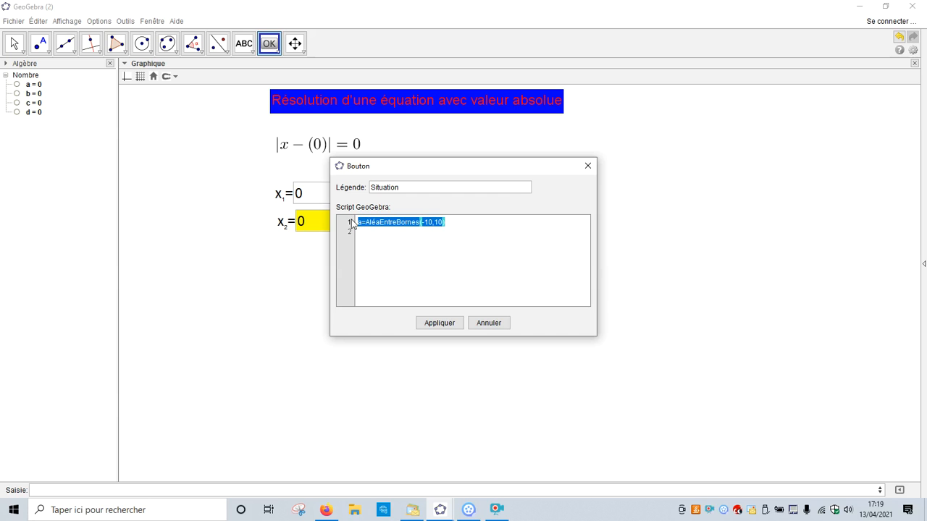
pyautogui.press('Down')
pyautogui.hotkey('ctrl', 'v')
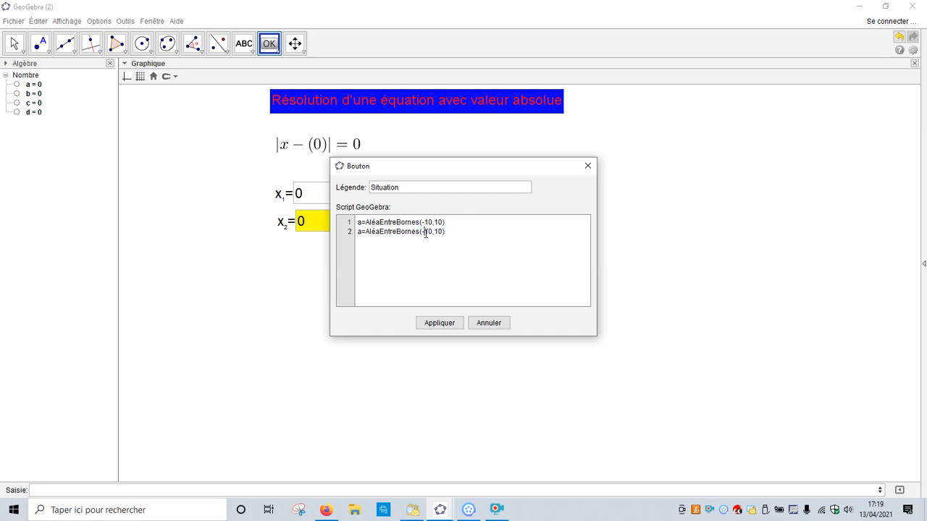
pyautogui.press('BackSpace')
pyautogui.press('Delete')
pyautogui.press('Down')
pyautogui.write('b=')
pyautogui.click(448, 323)
# Run the Situation button, and move the equation text below it.
pyautogui.click(294, 129)
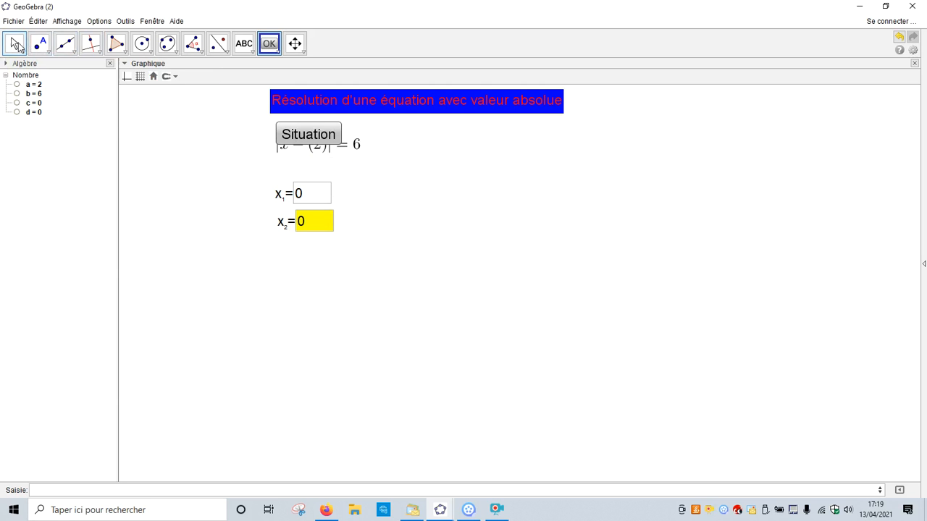
pyautogui.click(14, 44)
pyautogui.moveTo(275, 139); pyautogui.dragTo(308, 158)
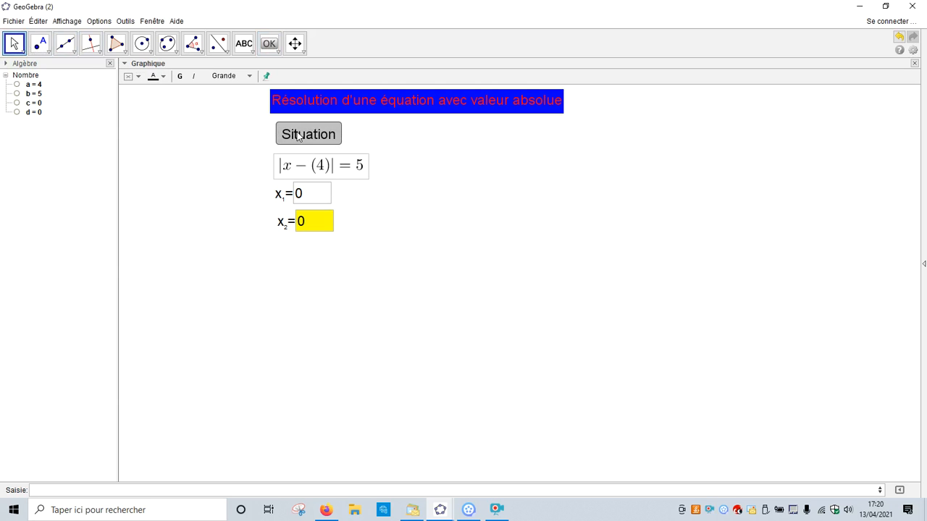
# Test the Situation button by generating several random equations in a row.
pyautogui.click(313, 135)
pyautogui.click(314, 136)
pyautogui.click(314, 136)
pyautogui.click(315, 137)
pyautogui.click(315, 139)
pyautogui.click(315, 140)
pyautogui.click(316, 140)
pyautogui.click(315, 140)
pyautogui.click(316, 140)
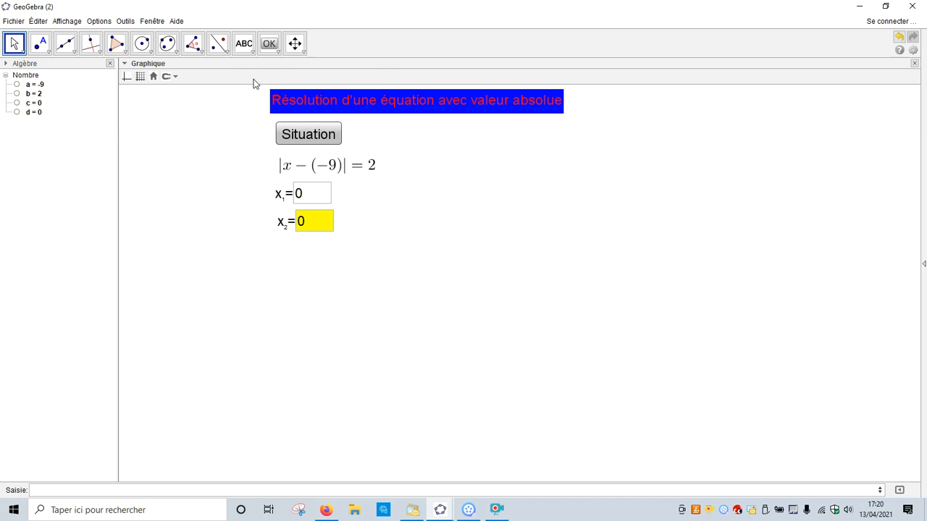
# Insert the text "Bonne réponse" in the empty area to the right of the equation.
pyautogui.click(251, 53)
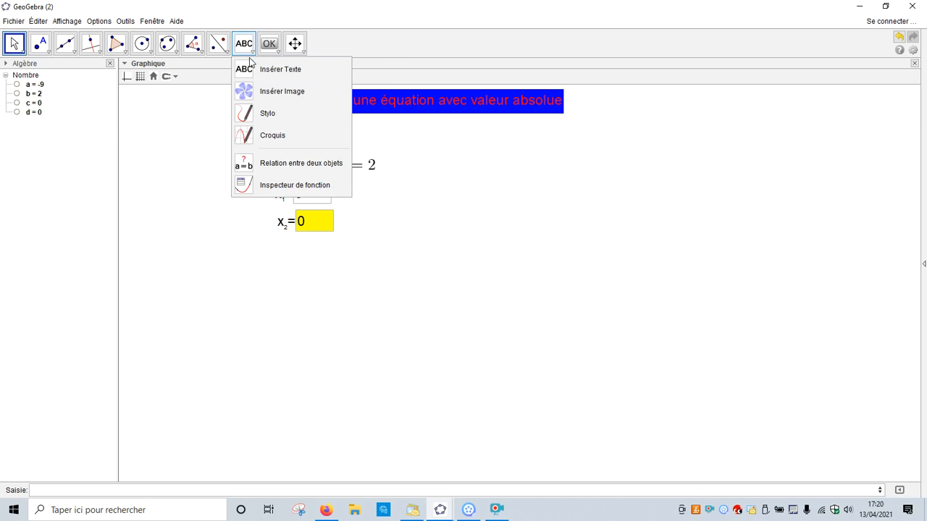
pyautogui.click(248, 71)
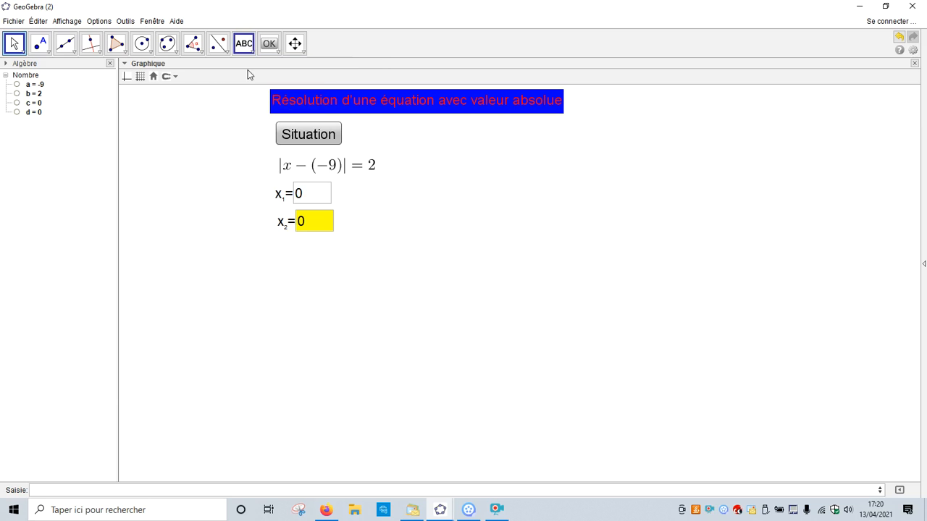
pyautogui.click(543, 182)
pyautogui.write('Bo')
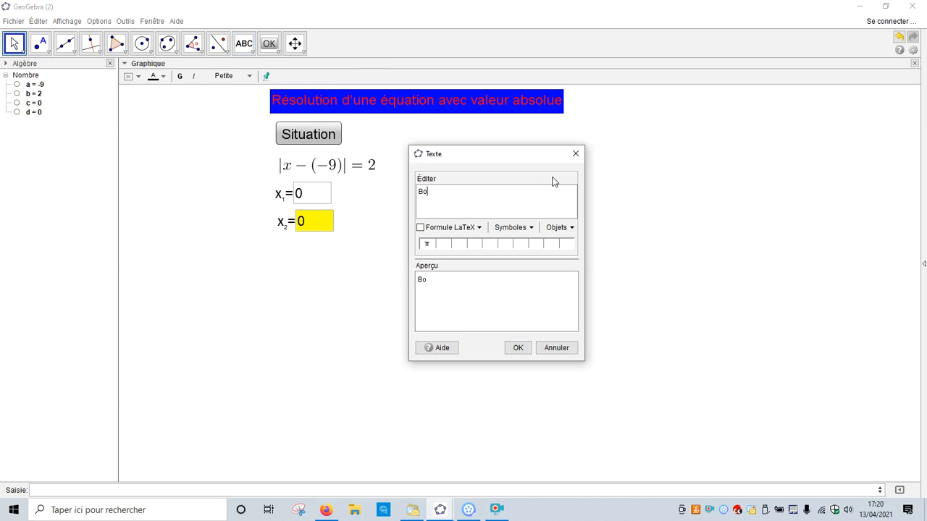
pyautogui.write('nne réponse')
pyautogui.click(517, 352)
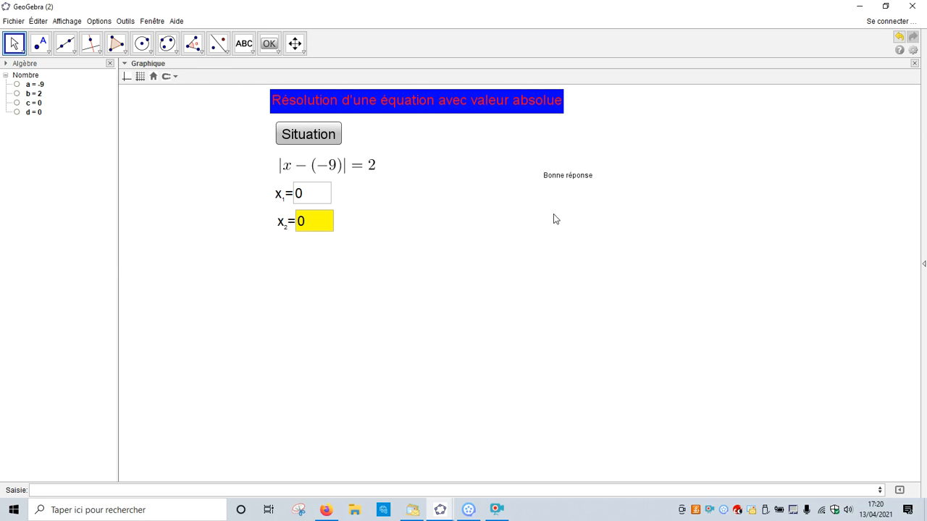
# Insert the text "Nulle" just below the "Bonne réponse" text.
pyautogui.click(246, 45)
pyautogui.click(265, 69)
pyautogui.click(529, 212)
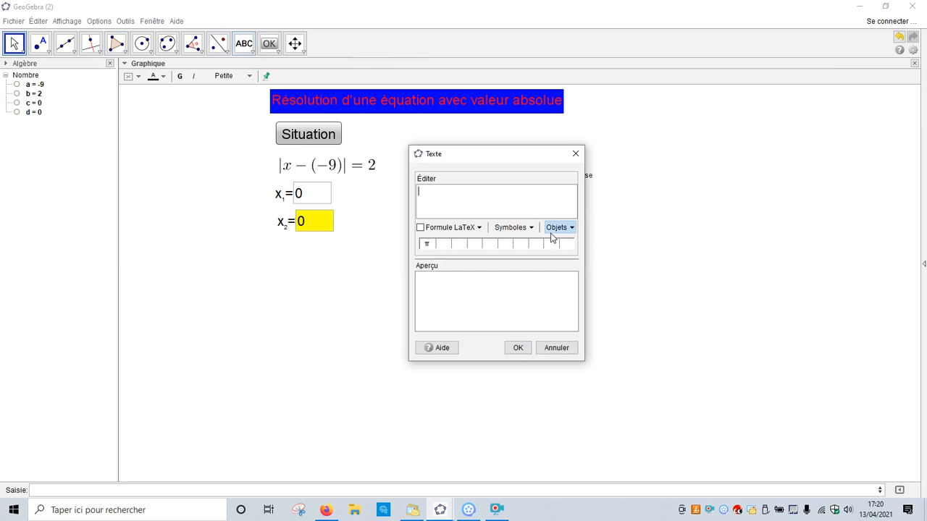
pyautogui.write('Nulle')
pyautogui.click(526, 349)
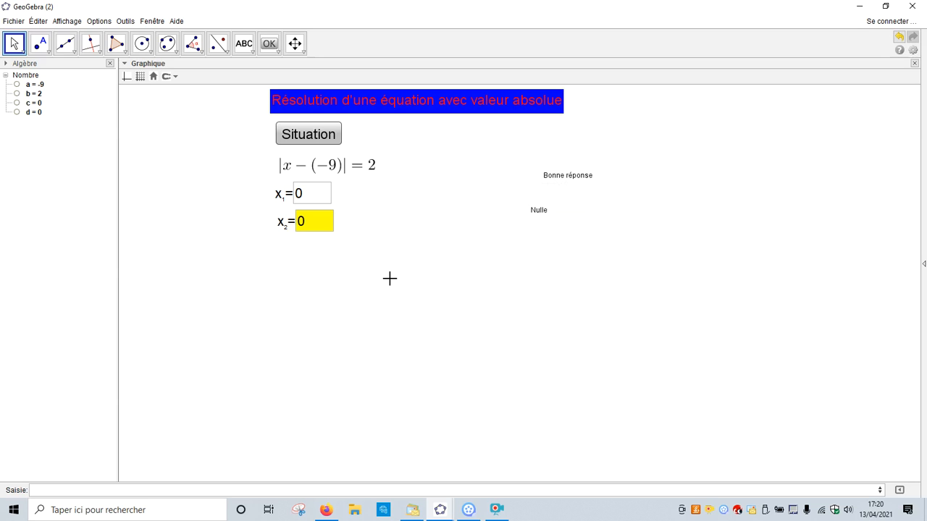
# Start a button captioned "Réponse" below the x_2 input field.
pyautogui.click(279, 51)
pyautogui.click(290, 111)
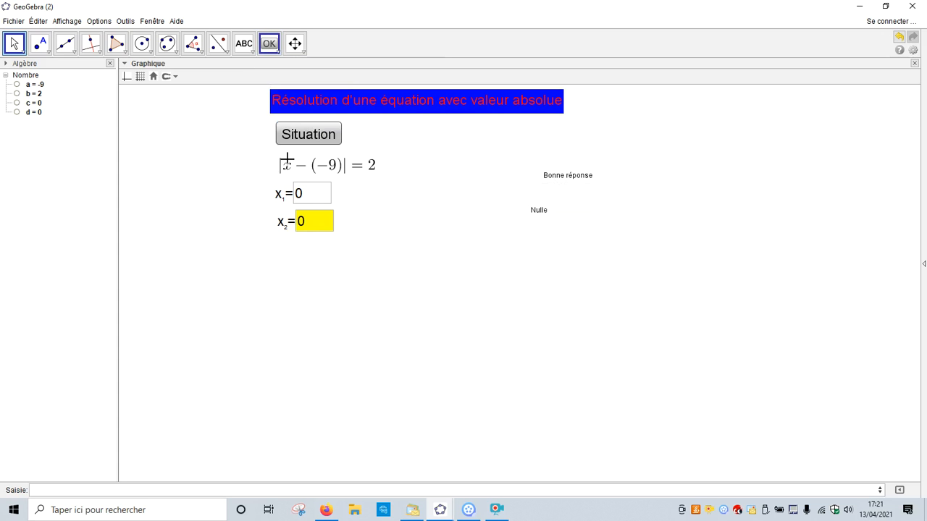
pyautogui.click(277, 264)
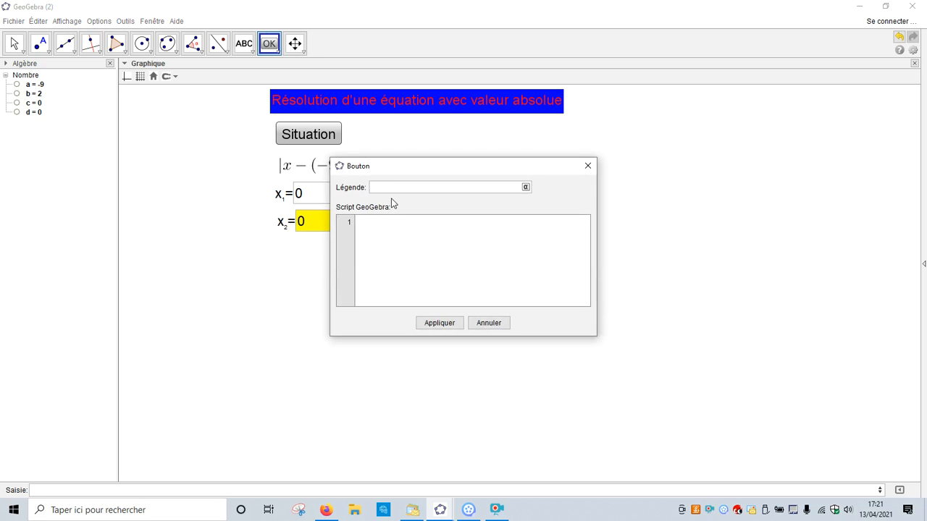
pyautogui.write('Réponse')
pyautogui.press('Tab')
pyautogui.moveTo(418, 166); pyautogui.dragTo(475, 270)
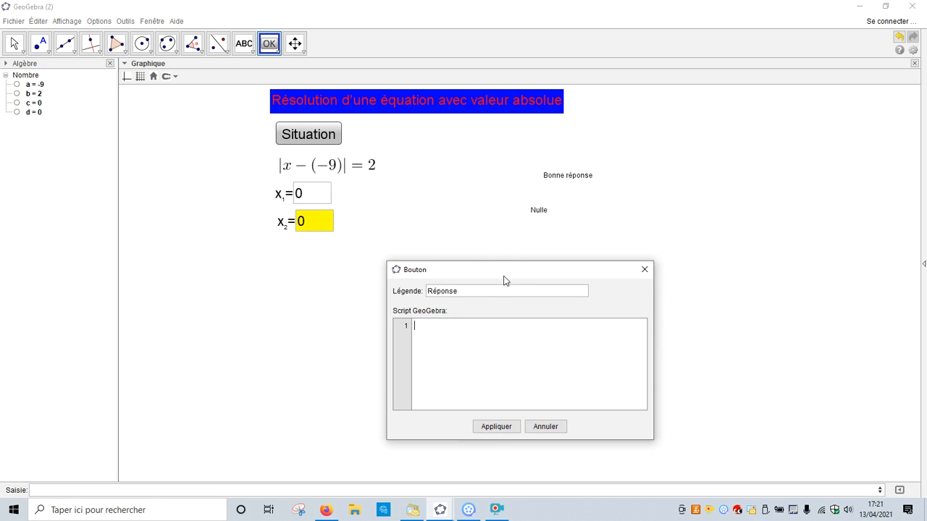
pyautogui.click(497, 510)
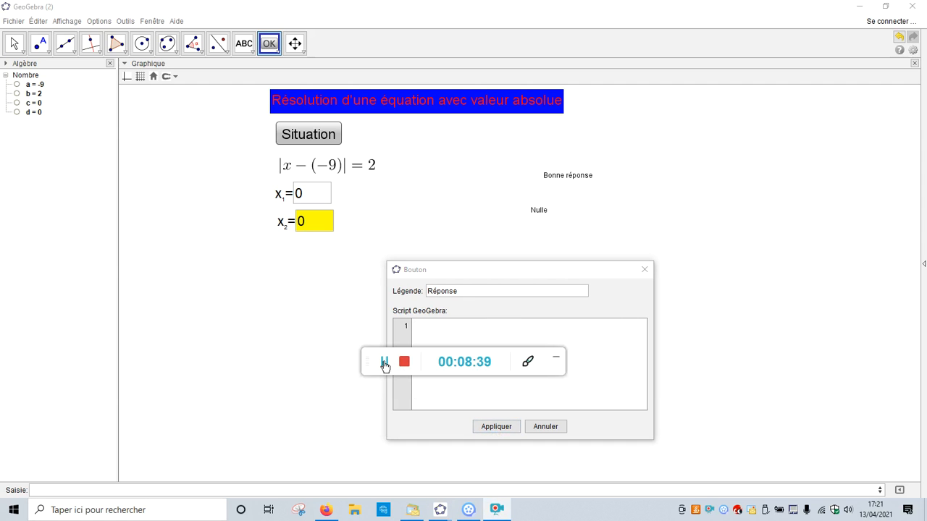
pyautogui.click(555, 358)
# Create the Réponse button with the script lines SoitConditionPourAfficherObjet[texte3,c==a+b&&d==a-b] and SoitConditionPourAfficherObjet[texte4,c!=a+b||d!=a-b].
pyautogui.write('SoitConditionPourAfficherObjet[texte4,c==a+b&&d==a-b] SoitConditionPourAfficherObjet[texte5,c!=a+b||d!=a-b]')
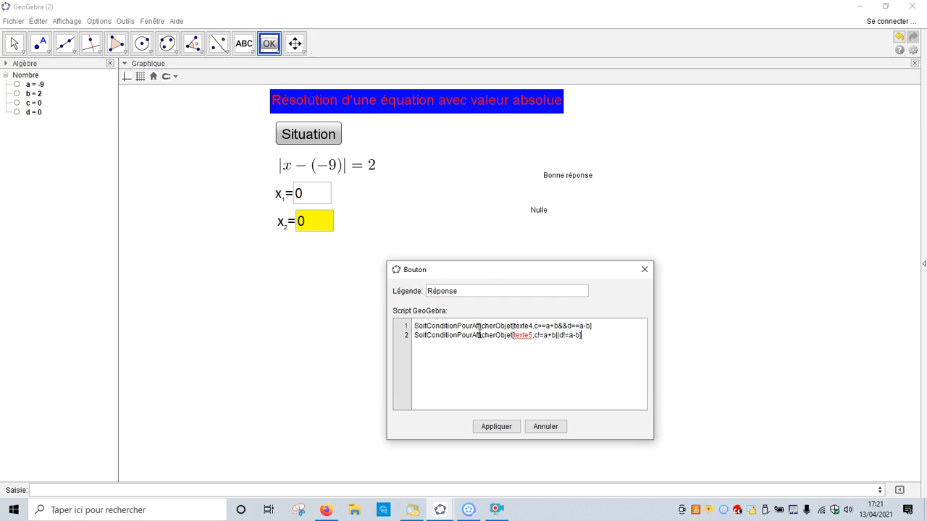
pyautogui.click(513, 350)
pyautogui.moveTo(529, 326); pyautogui.dragTo(533, 326)
pyautogui.write('3')
pyautogui.click(577, 336)
pyautogui.press('BackSpace')
pyautogui.write('4')
pyautogui.press('Up')
pyautogui.press('Down')
pyautogui.press('Left')
pyautogui.press('Left')
pyautogui.press('Left')
pyautogui.click(506, 427)
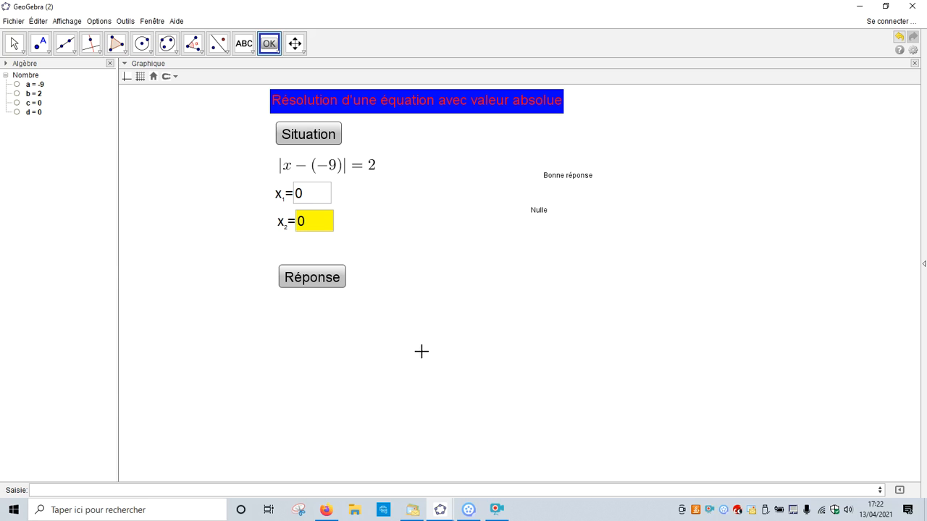
# Enter -7 for x_1 and -11 for x_2, and check them with the Réponse button.
pyautogui.click(312, 199)
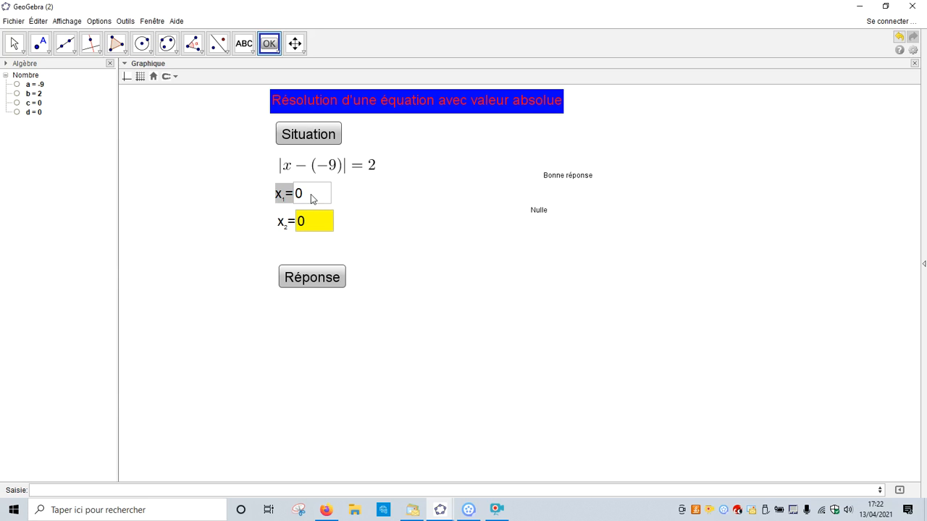
pyautogui.press('BackSpace')
pyautogui.write('-7')
pyautogui.press('Tab')
pyautogui.press('BackSpace')
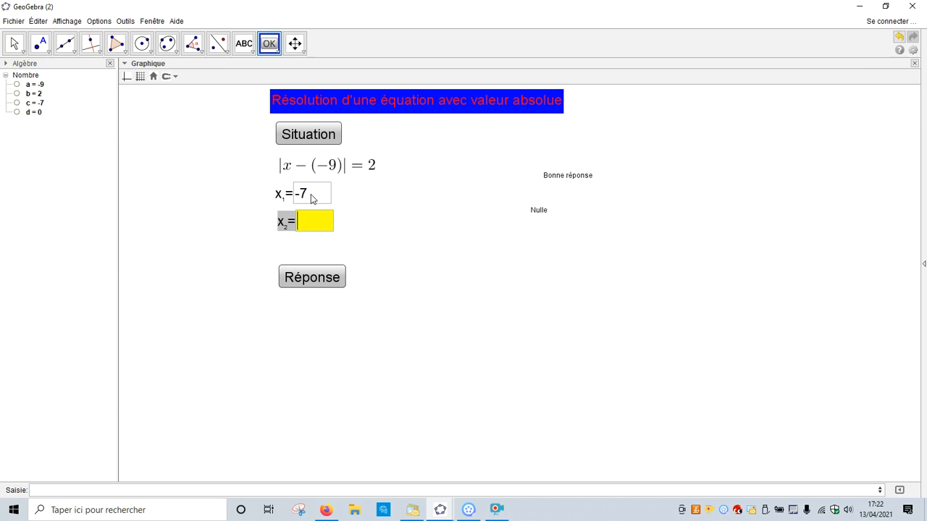
pyautogui.write('-11')
pyautogui.click(318, 277)
pyautogui.click(492, 323)
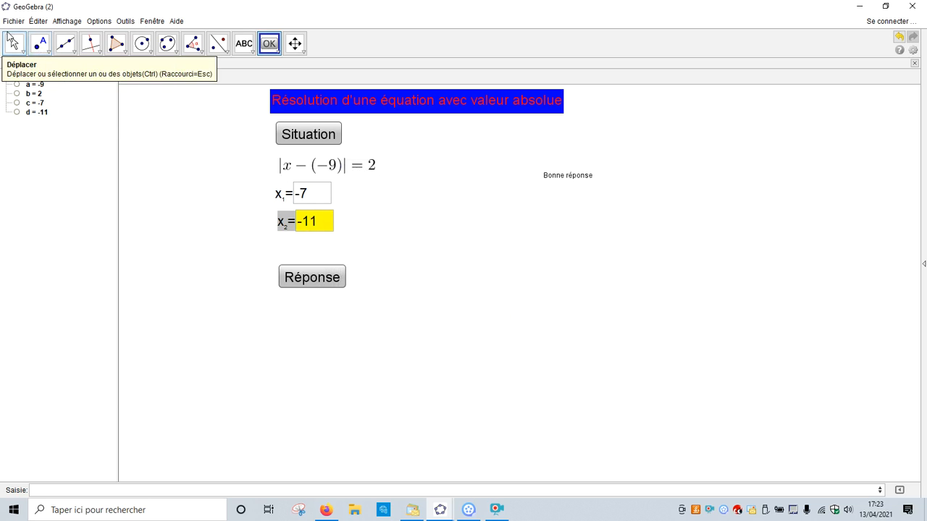
# Change x_1 to -70 and check the answers again with the Réponse button.
pyautogui.click(14, 44)
pyautogui.click(319, 194)
pyautogui.write('0')
pyautogui.click(320, 285)
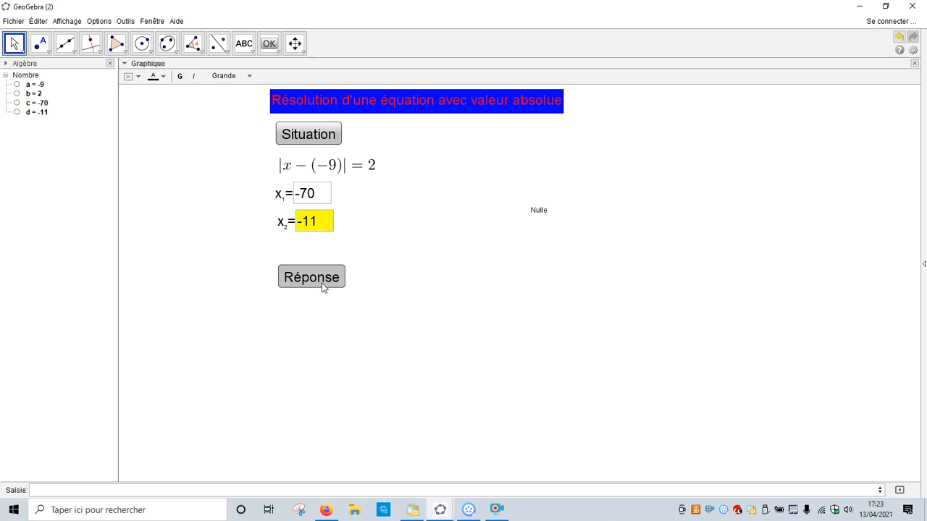
pyautogui.click(497, 510)
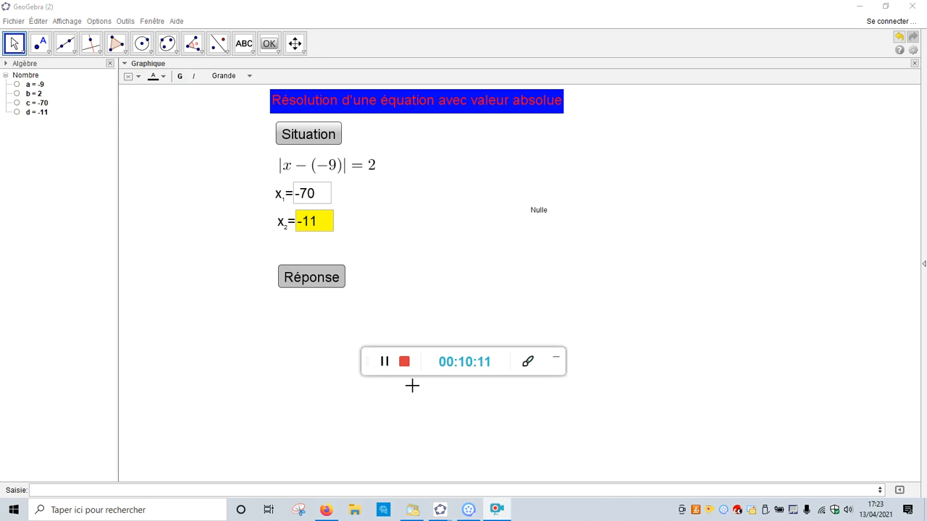